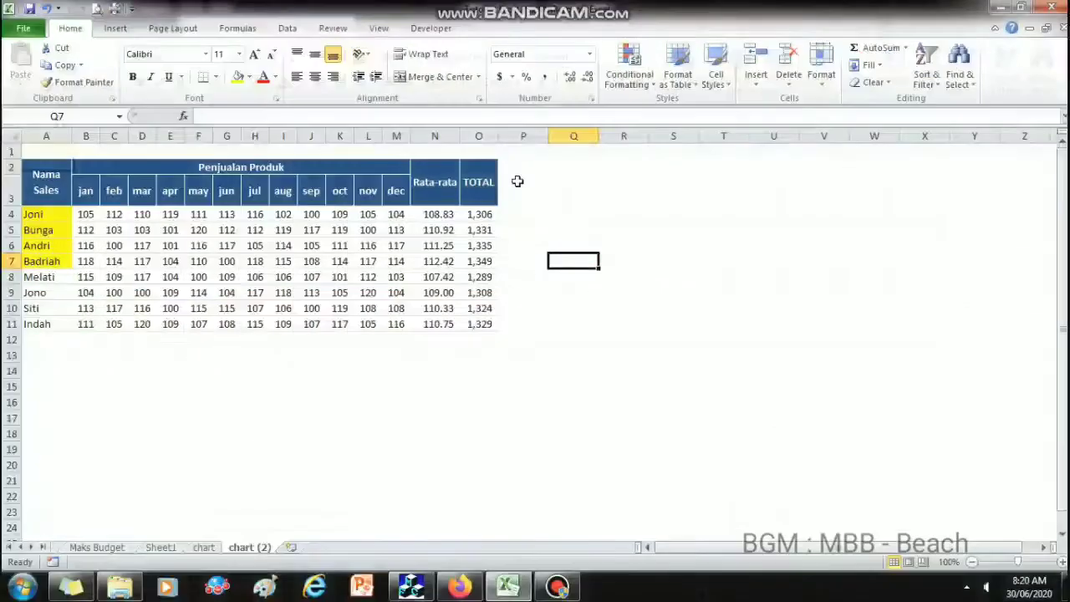
pyautogui.click(518, 188)
pyautogui.click(516, 153)
pyautogui.click(518, 211)
pyautogui.click(522, 182)
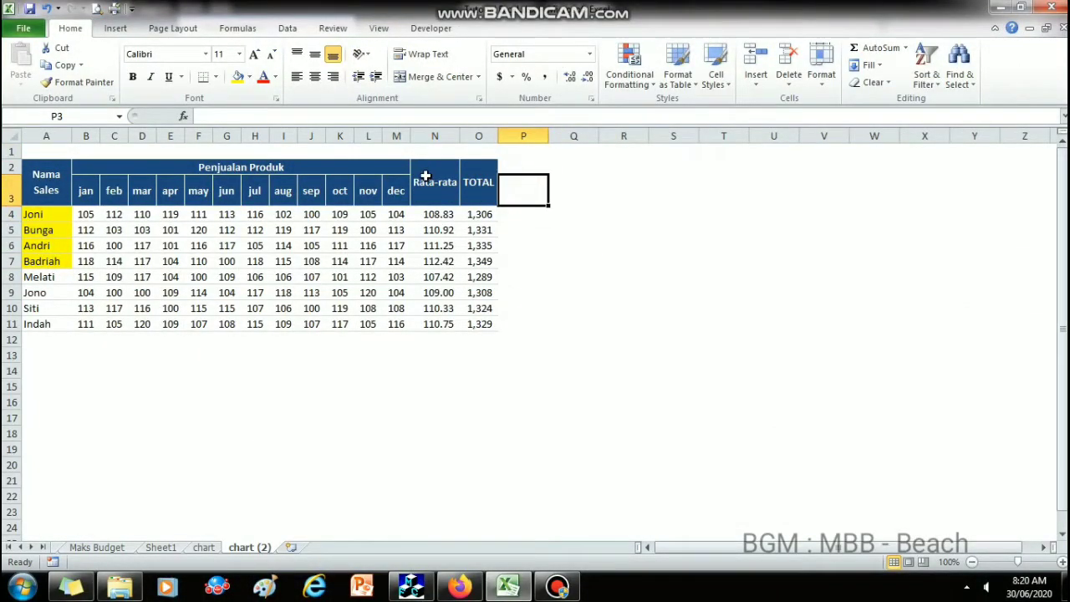
# - Copy the TOTAL column, including its header, into column P starting at P2
pyautogui.moveTo(483, 177); pyautogui.dragTo(480, 321)
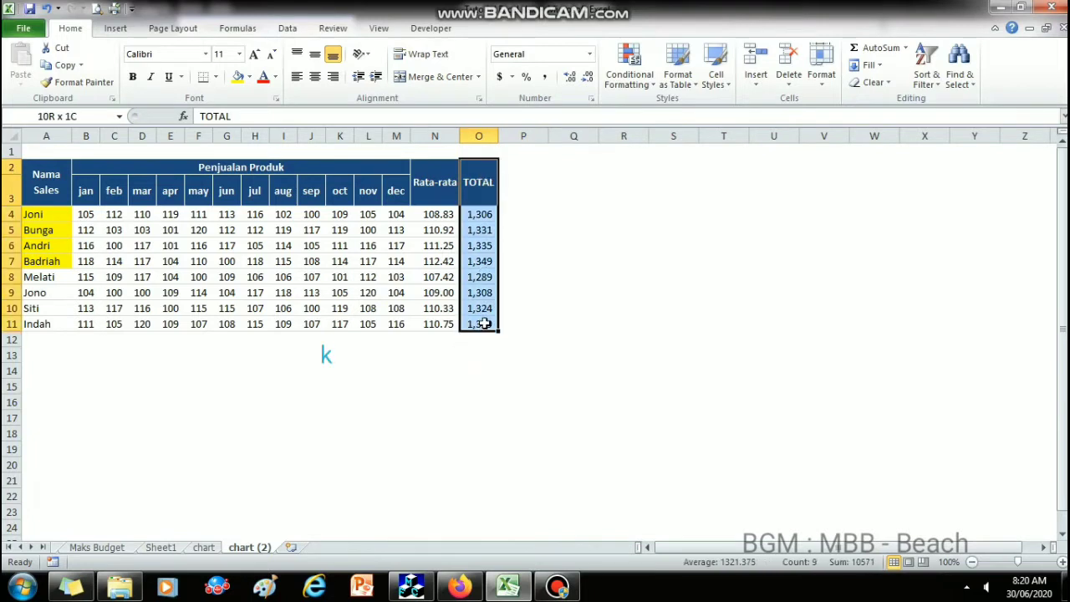
pyautogui.hotkey('ctrl', 'c')
pyautogui.click(522, 180)
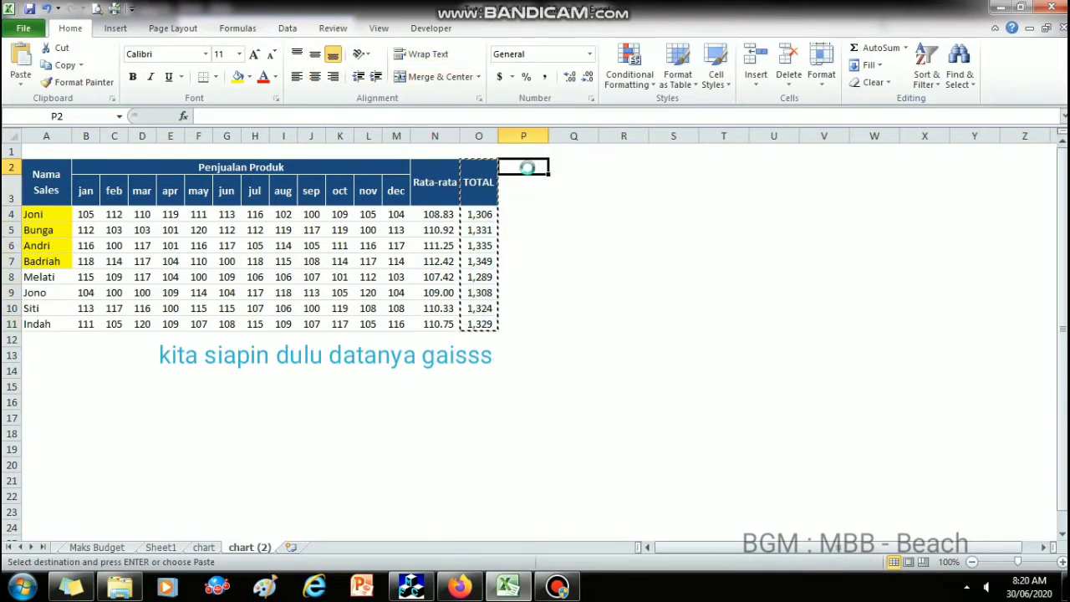
pyautogui.hotkey('ctrl', 'v')
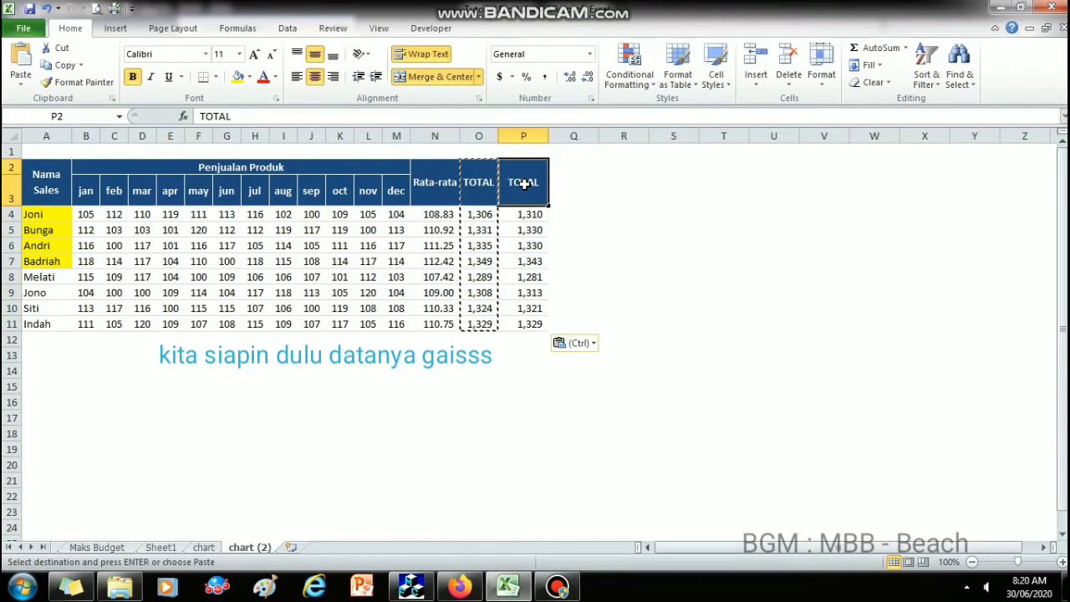
# - Change the header of column P to "Harga / produk"
pyautogui.write('Harga')
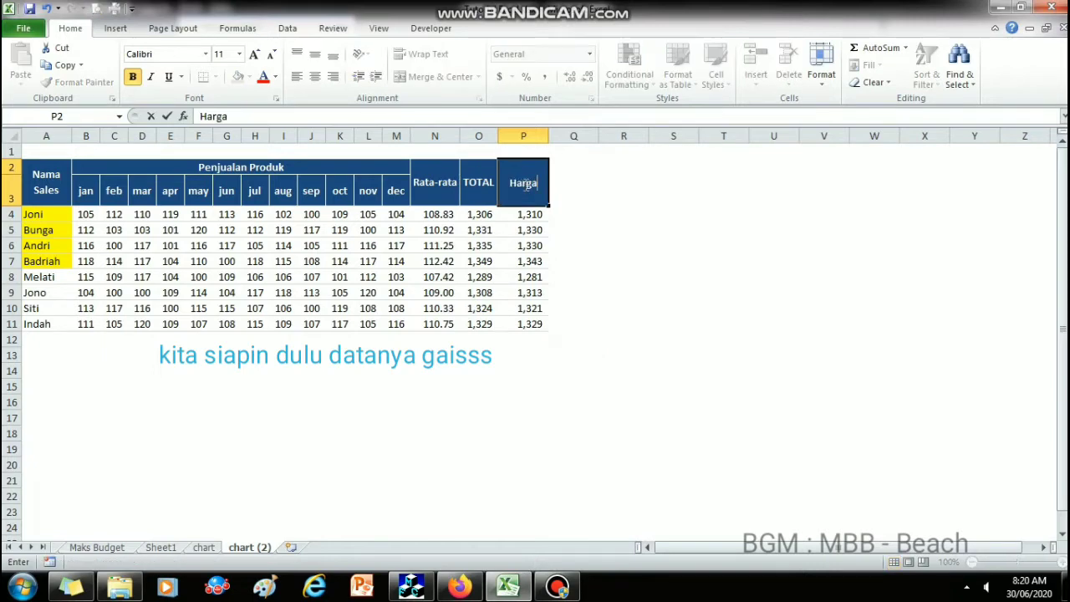
pyautogui.write(' / produk')
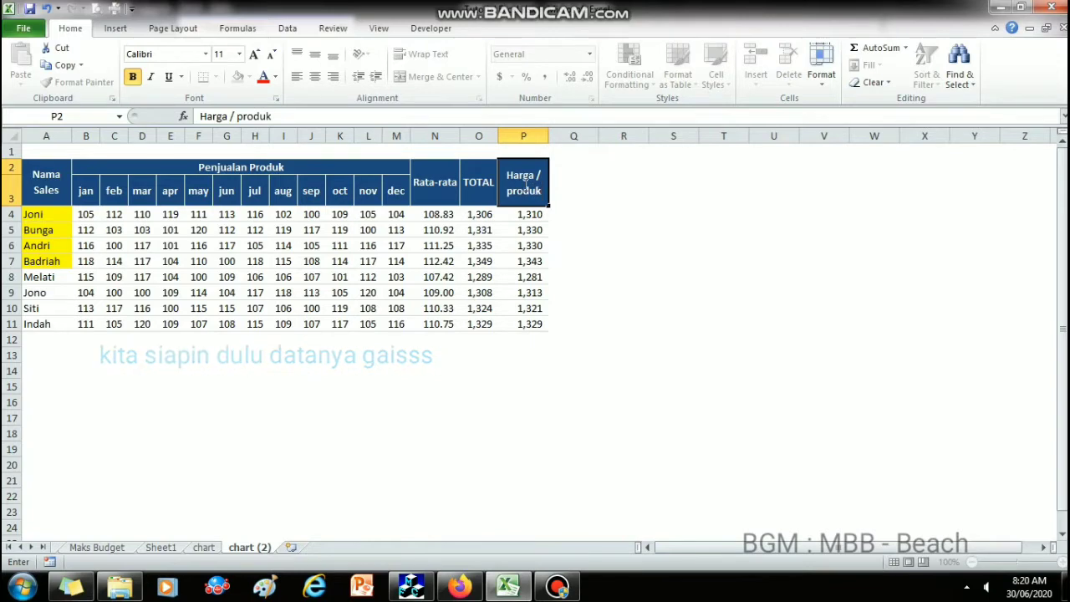
pyautogui.press('Return')
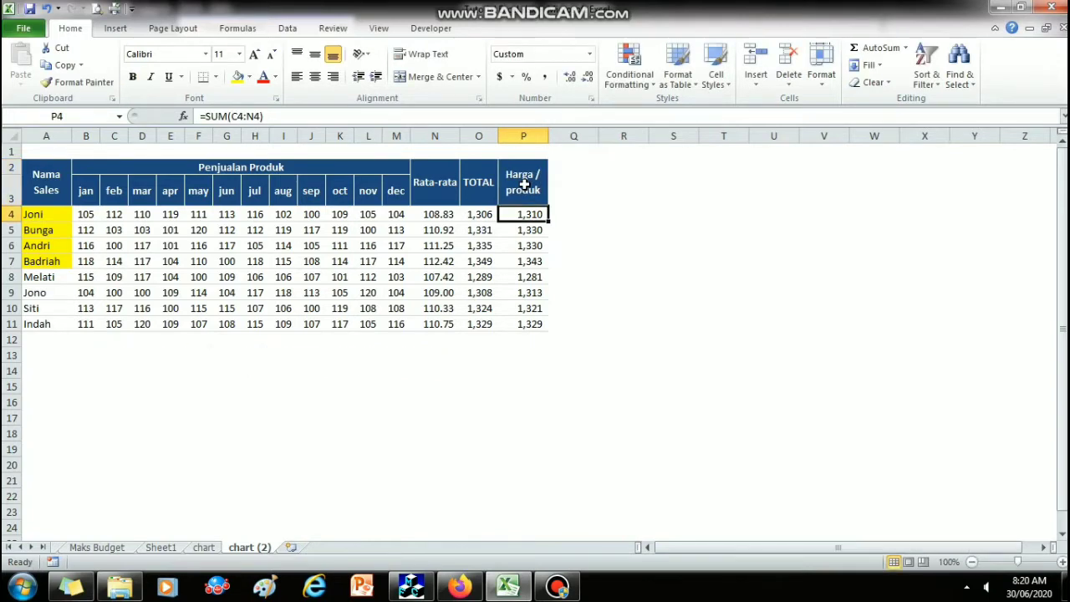
# - Set the product price in P4 to 25000 and fill it down to P11
pyautogui.write('25000')
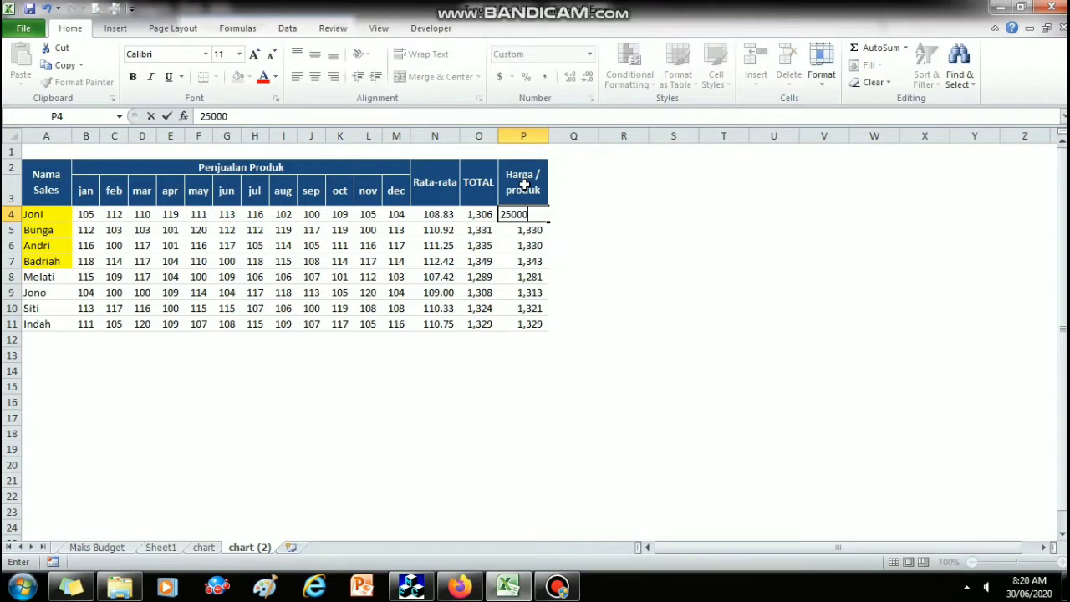
pyautogui.press('Return')
pyautogui.click(544, 214)
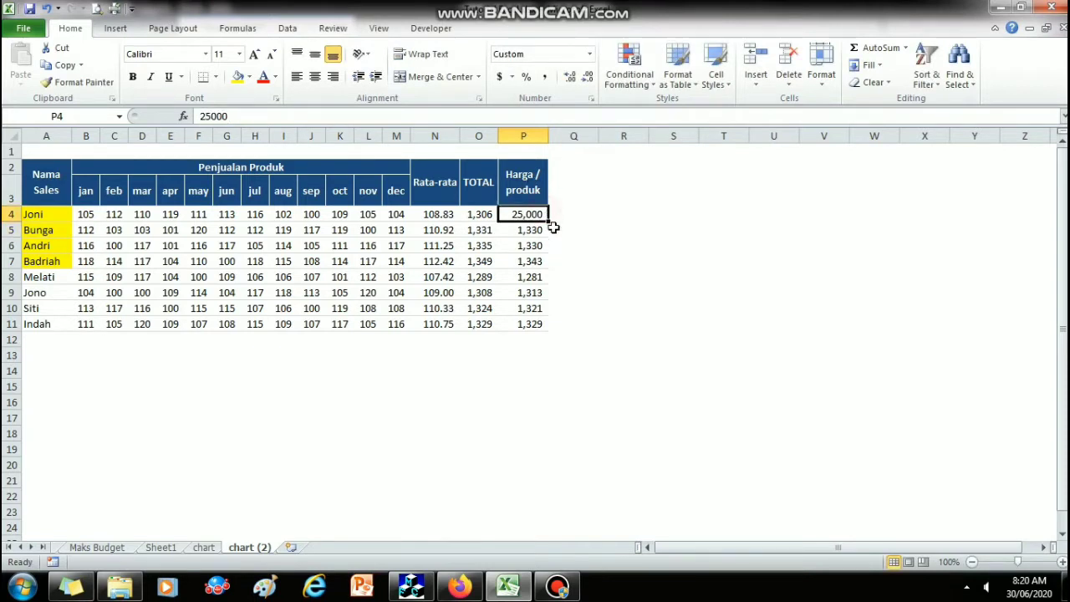
pyautogui.moveTo(549, 222); pyautogui.dragTo(550, 328)
pyautogui.click(526, 234)
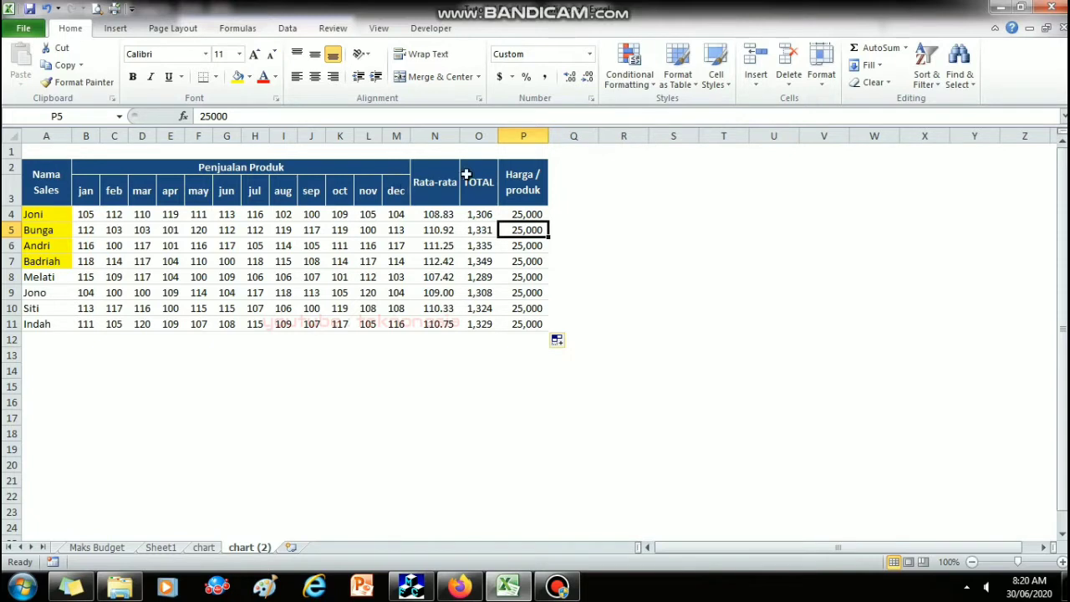
pyautogui.moveTo(550, 172); pyautogui.dragTo(561, 309)
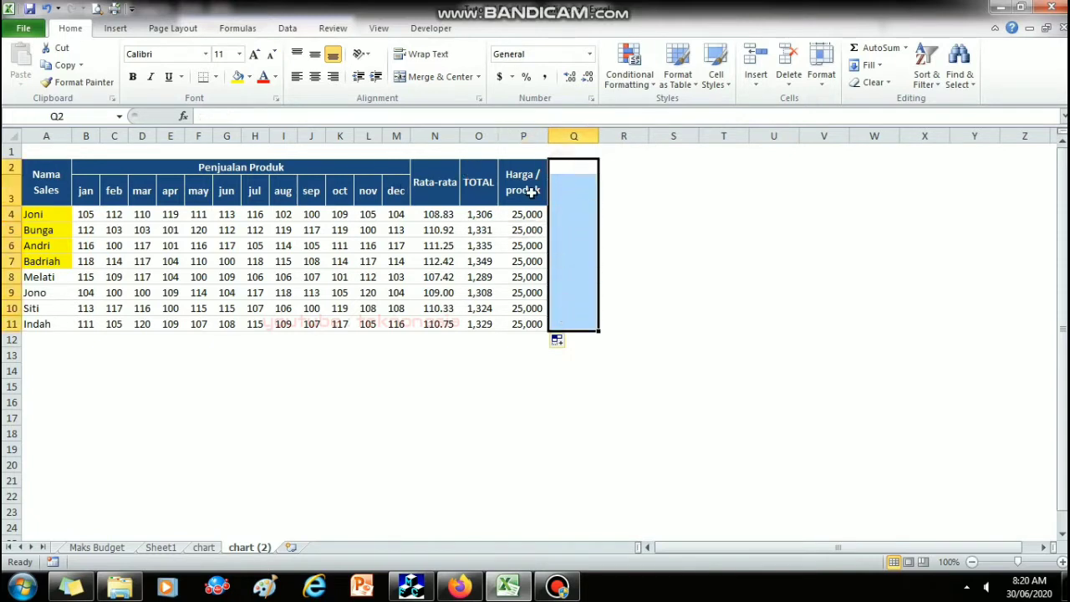
pyautogui.moveTo(530, 189); pyautogui.dragTo(536, 323)
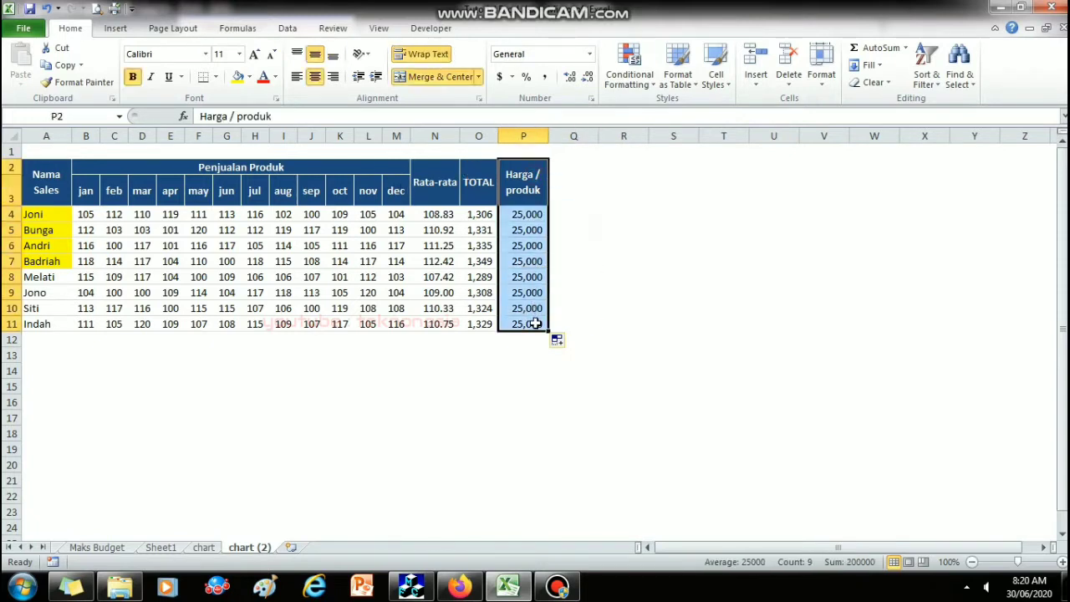
pyautogui.moveTo(568, 185); pyautogui.dragTo(566, 325)
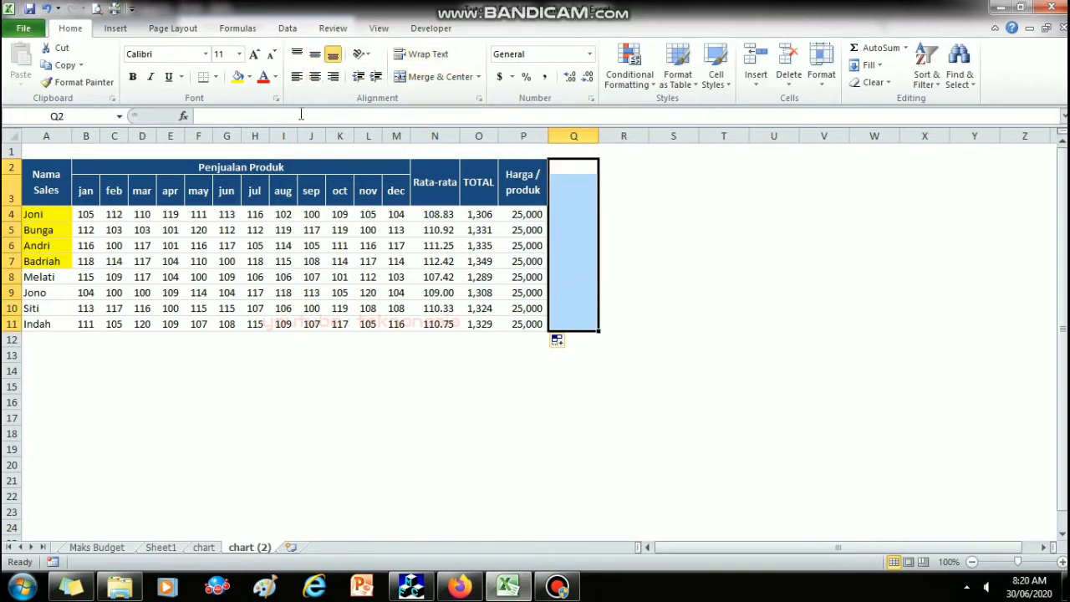
pyautogui.press('Left')
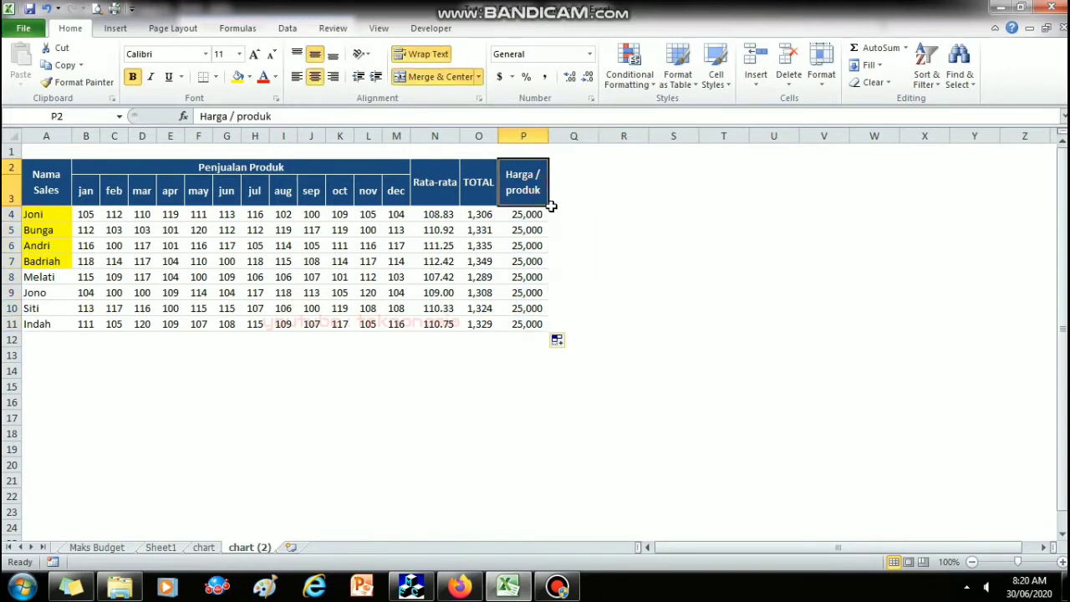
# - Extend the "Harga / produk" header cell with its formatting into column Q
pyautogui.click(553, 206)
pyautogui.click(546, 199)
pyautogui.click(551, 205)
pyautogui.click(543, 201)
pyautogui.moveTo(543, 200); pyautogui.dragTo(563, 324)
# - Choose a grey border line colour and add borders above and below cell Q4
pyautogui.click(578, 212)
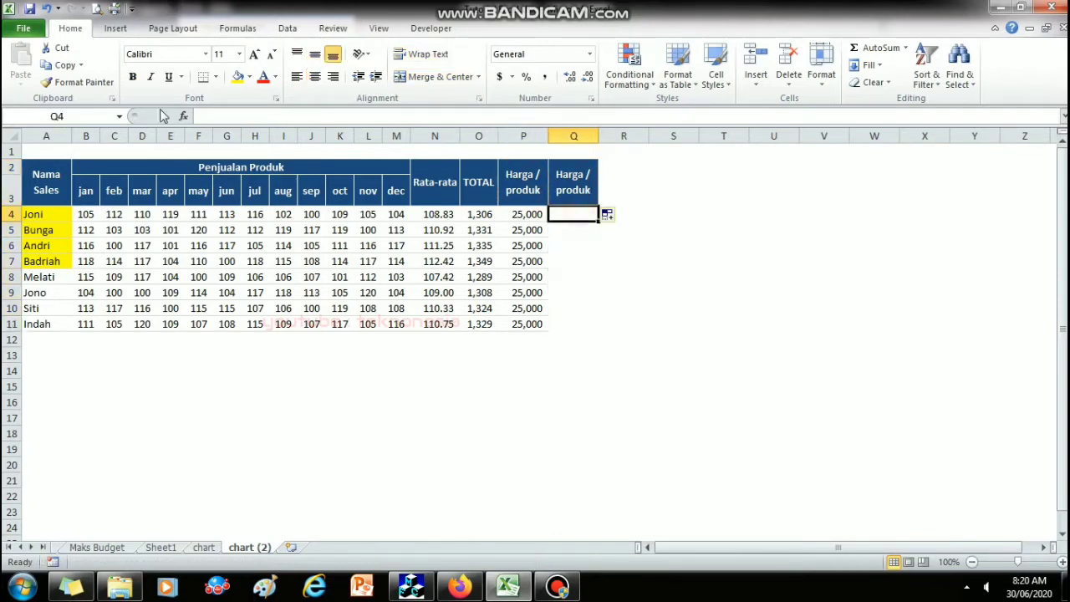
pyautogui.click(216, 77)
pyautogui.moveTo(217, 410)
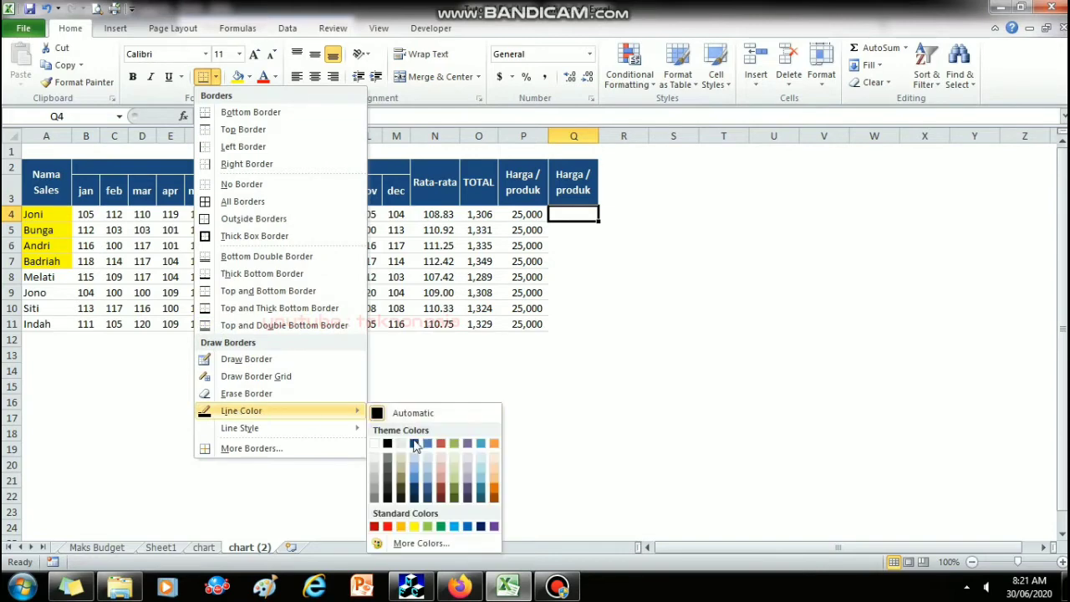
pyautogui.click(375, 473)
pyautogui.click(216, 77)
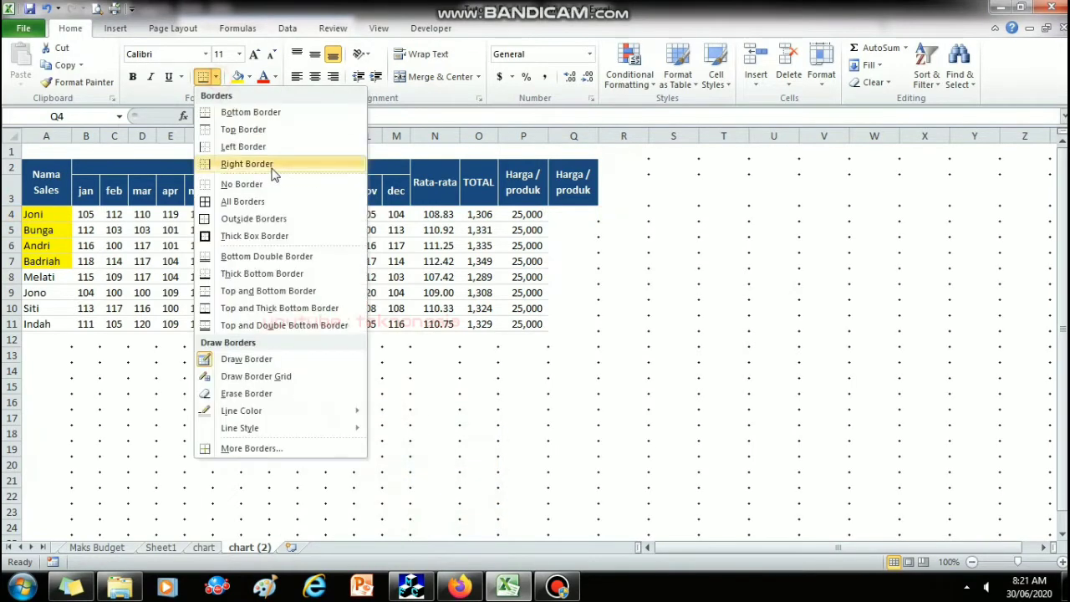
pyautogui.click(266, 307)
# - Copy the formatting of Q4 to cells Q5:Q11 with Format Painter
pyautogui.click(80, 82)
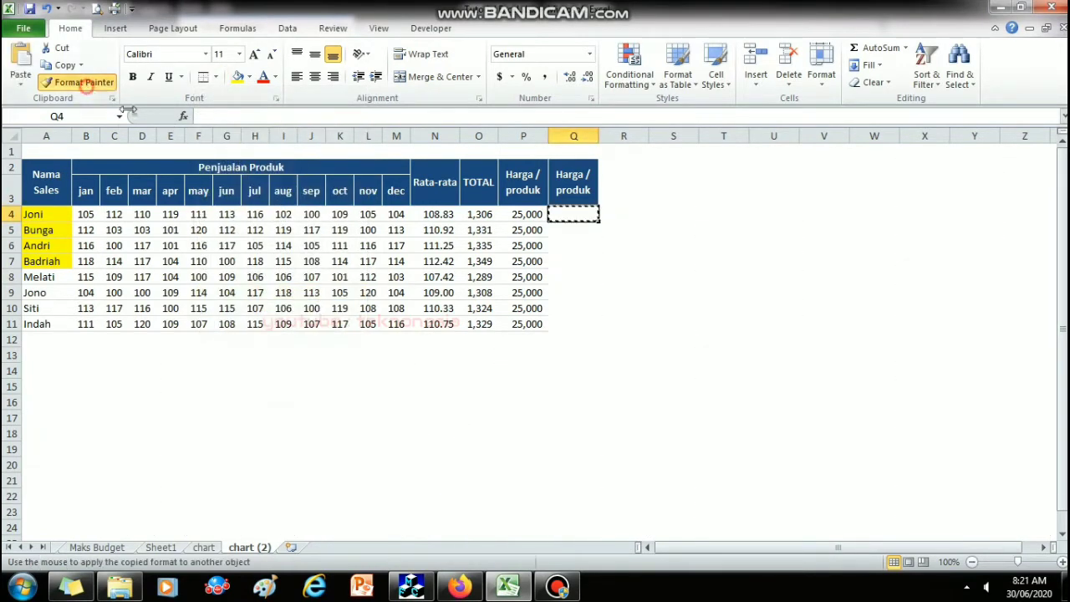
pyautogui.moveTo(583, 227)
pyautogui.mouseDown()
pyautogui.moveTo(580, 335)
pyautogui.moveTo(580, 324)
pyautogui.mouseUp()
pyautogui.click(652, 264)
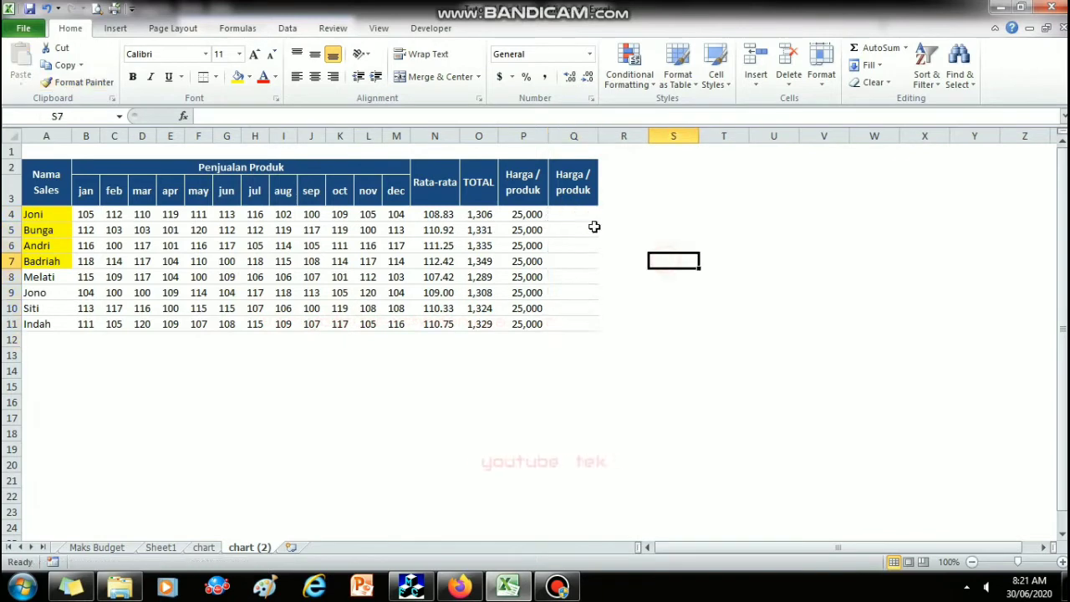
# - Change the header in Q2 to "TOTAL PENJUALAN" and autofit the width of column Q
pyautogui.click(585, 216)
pyautogui.click(576, 181)
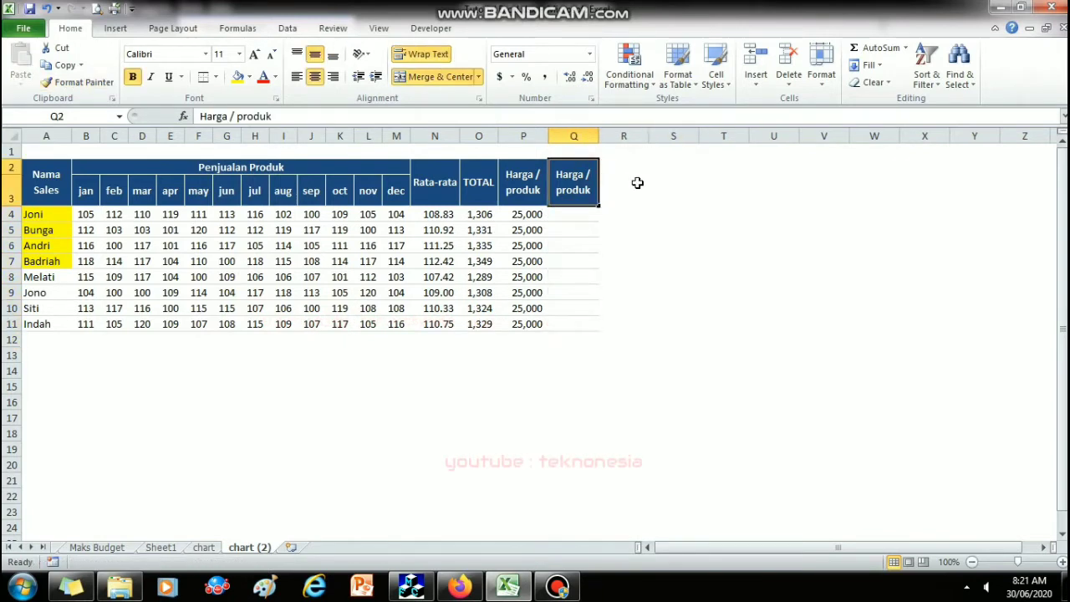
pyautogui.write('TOTAL')
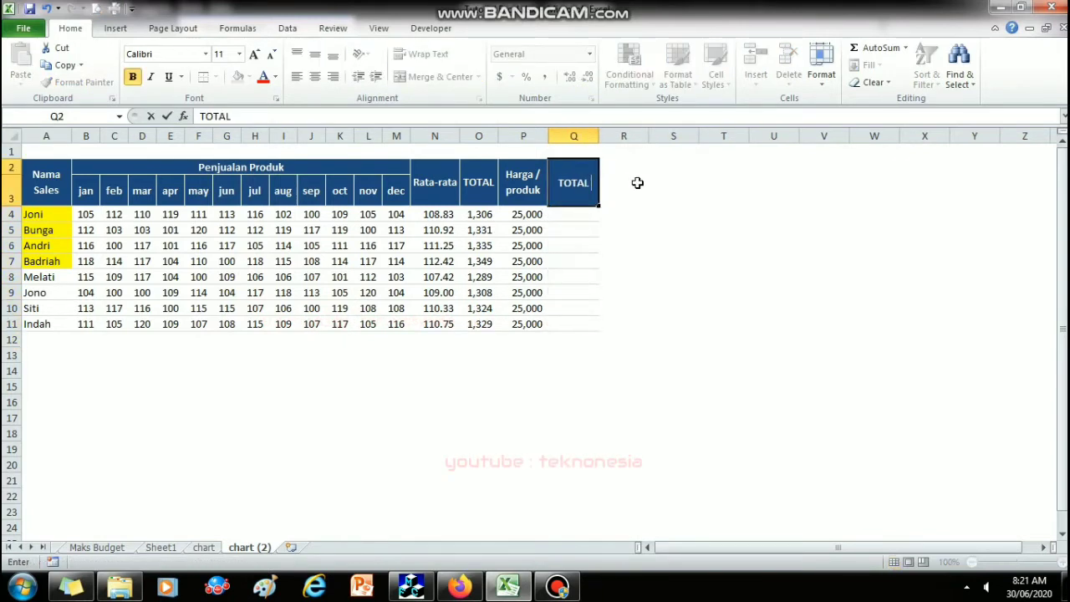
pyautogui.write(' PENJUA')
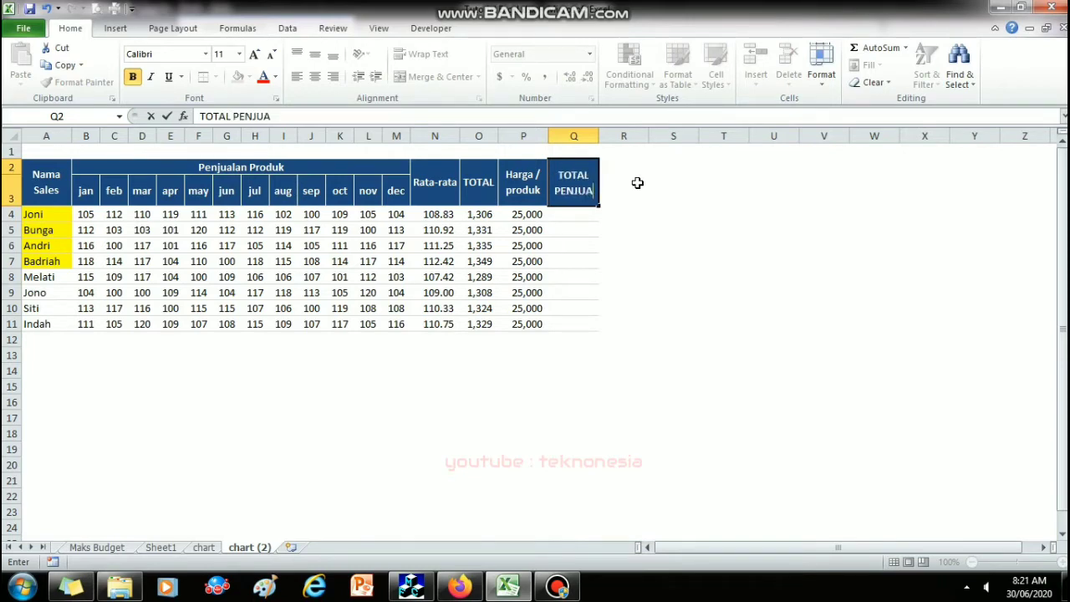
pyautogui.write('LAN (')
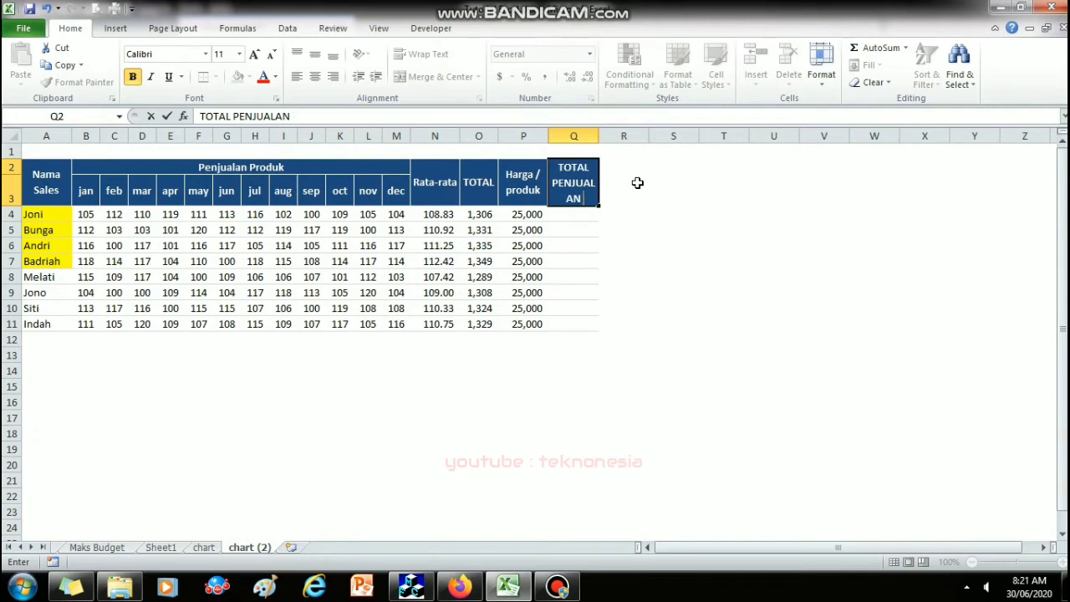
pyautogui.press('Return')
pyautogui.doubleClick(594, 132)
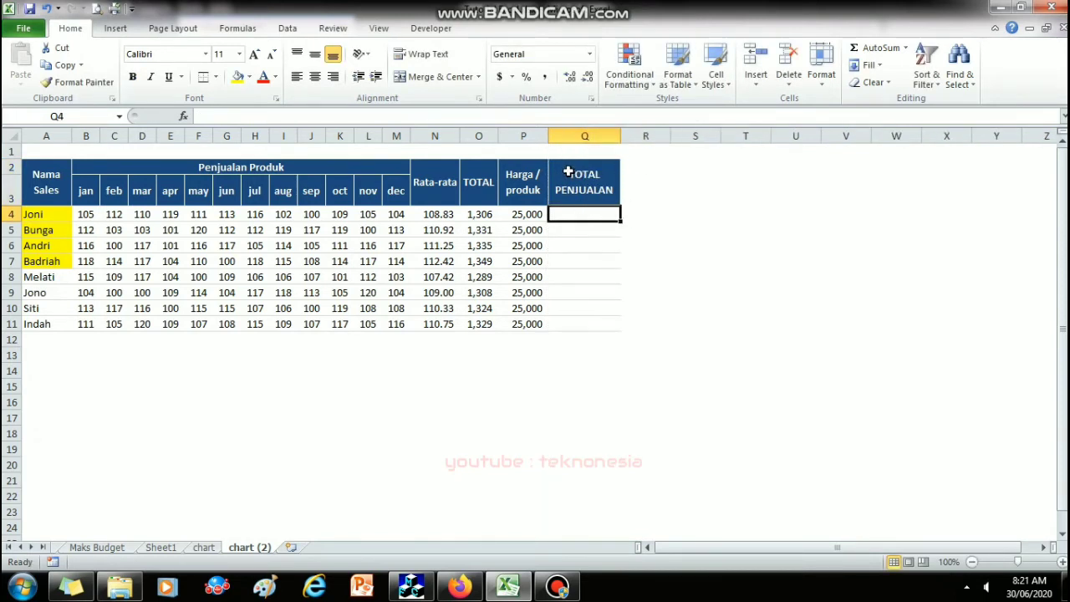
# - Enter the formula +P4*O4 in Q4 and fill it down to Q11
pyautogui.write('+')
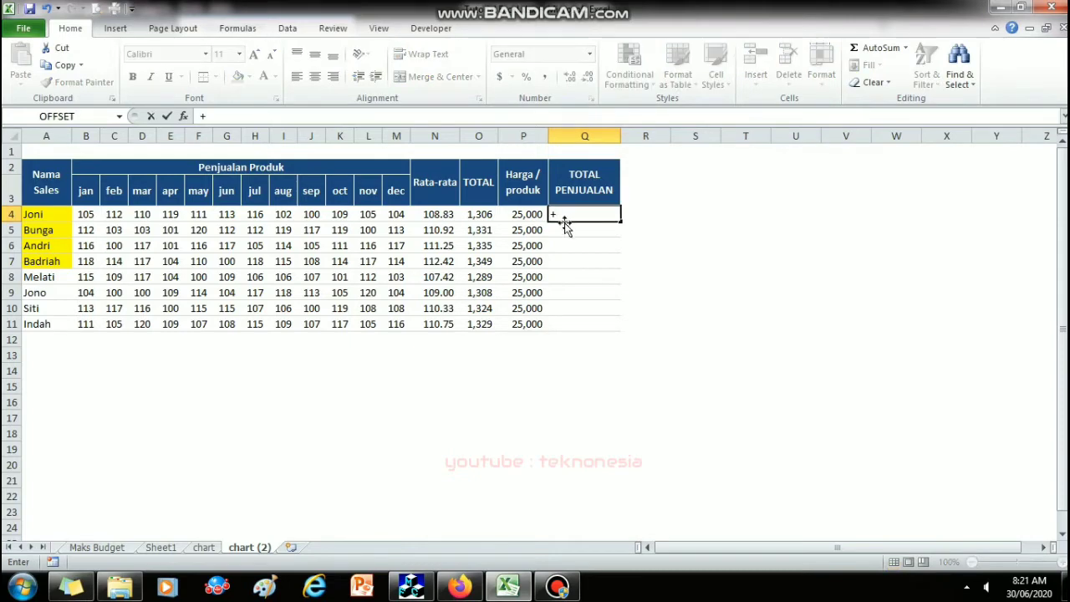
pyautogui.click(526, 214)
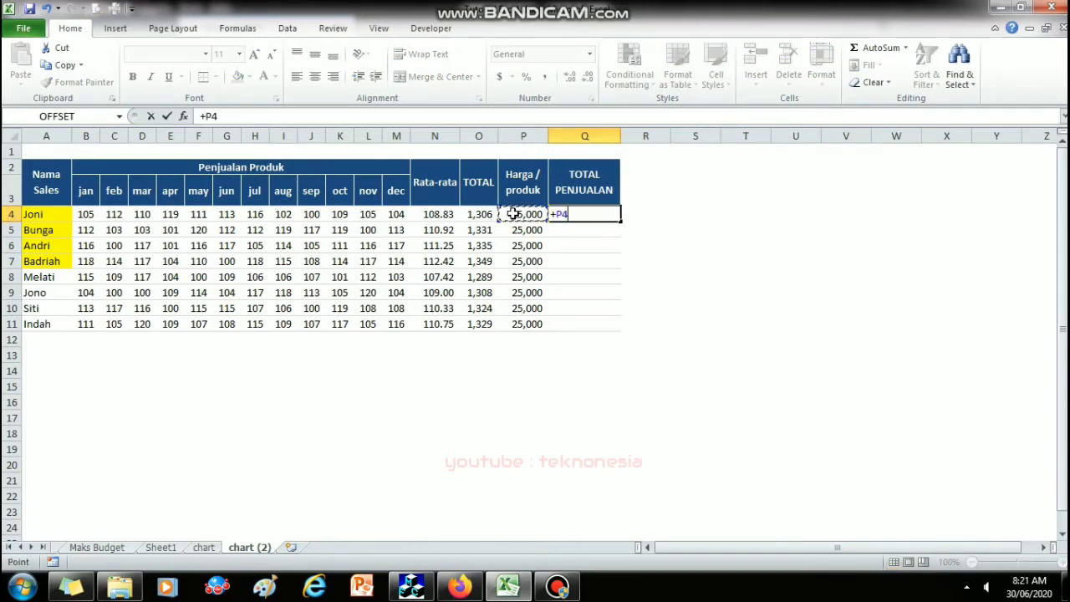
pyautogui.write('*')
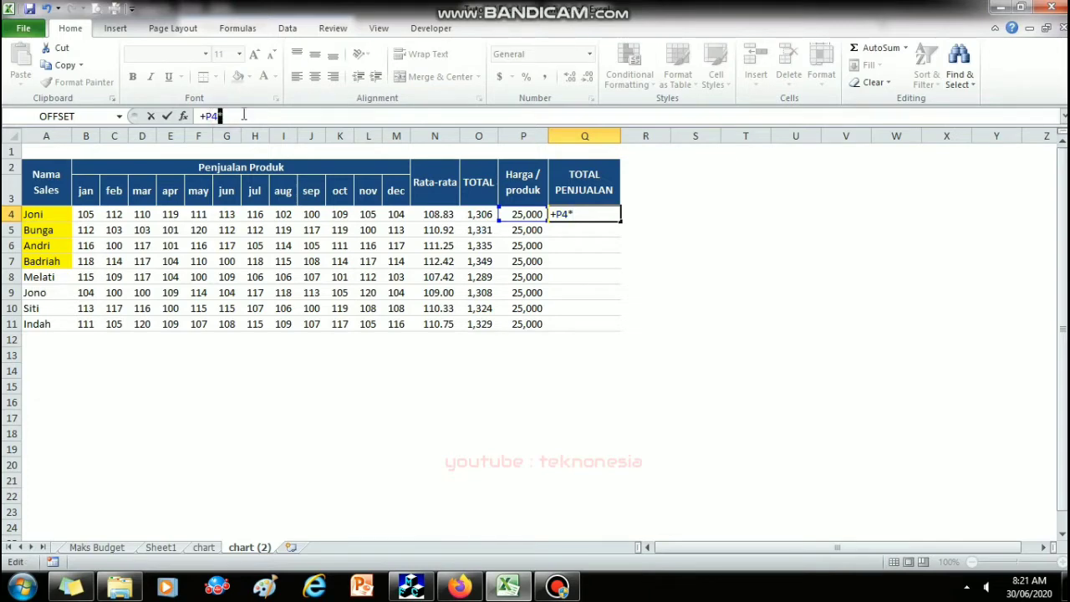
pyautogui.click(478, 213)
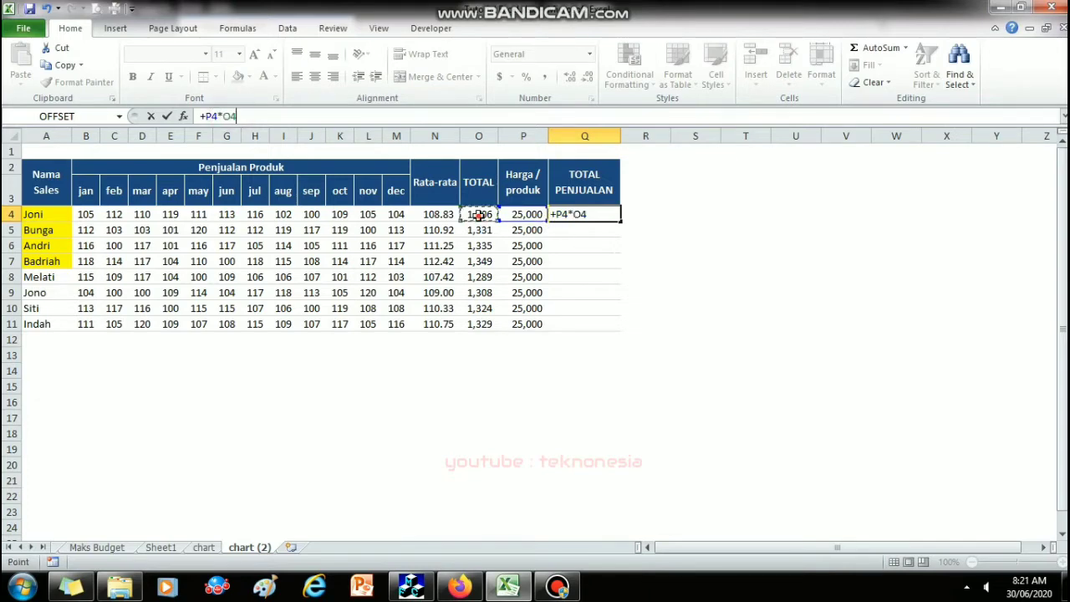
pyautogui.press('Return')
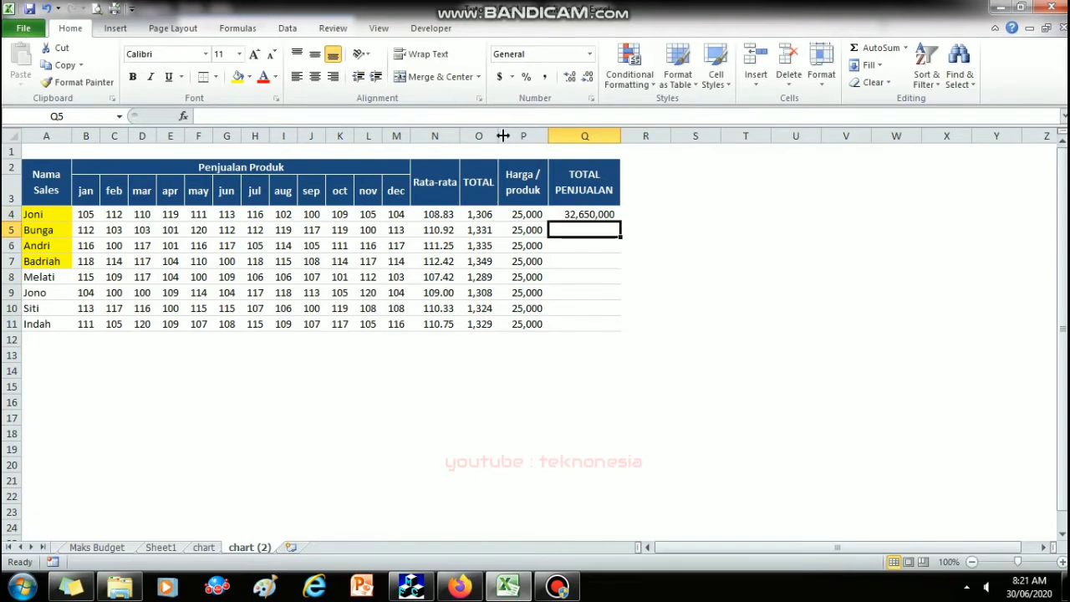
pyautogui.click(599, 214)
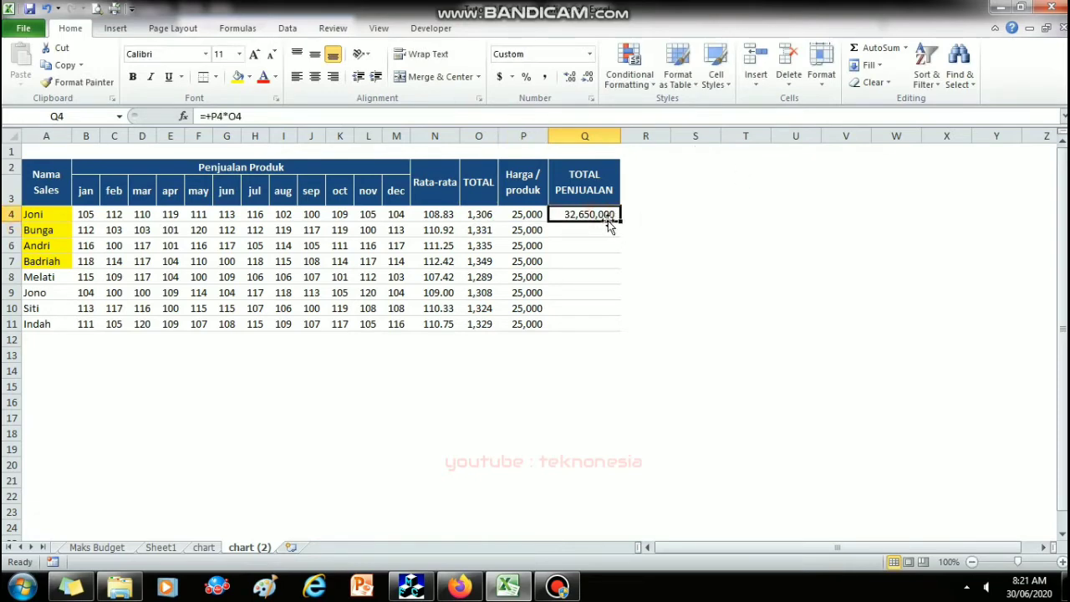
pyautogui.moveTo(616, 225); pyautogui.dragTo(618, 326)
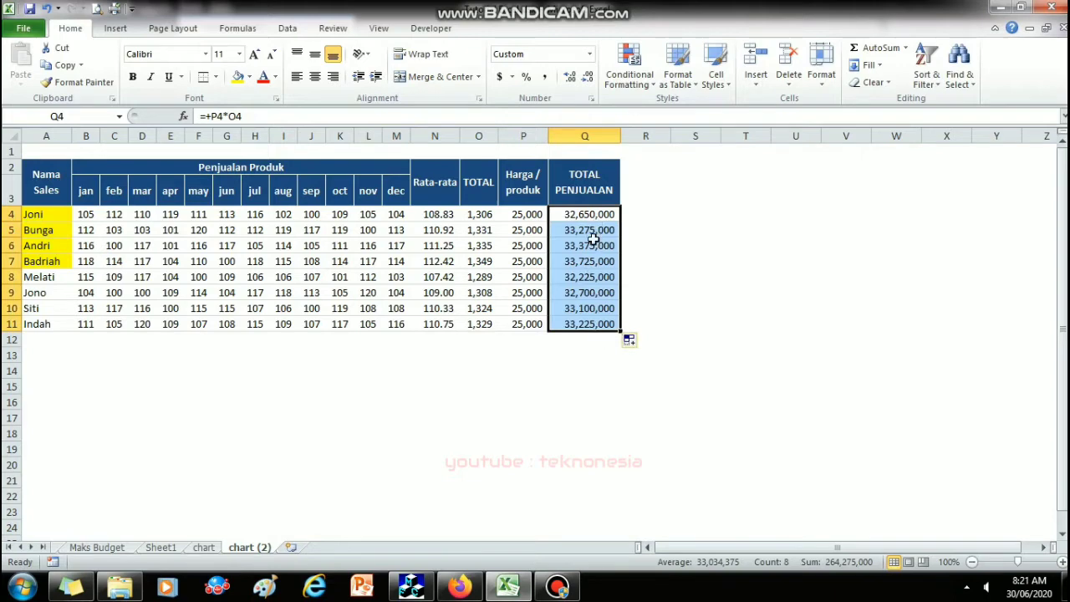
# - Open the number format settings for Q4:Q11 and choose the Currency category
pyautogui.click(591, 100)
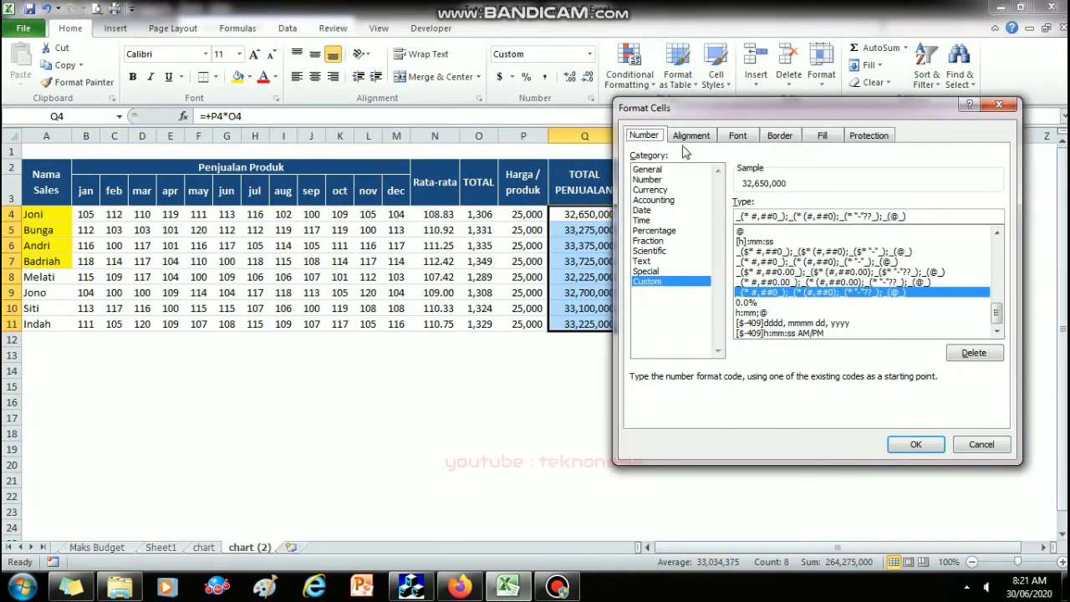
pyautogui.click(651, 191)
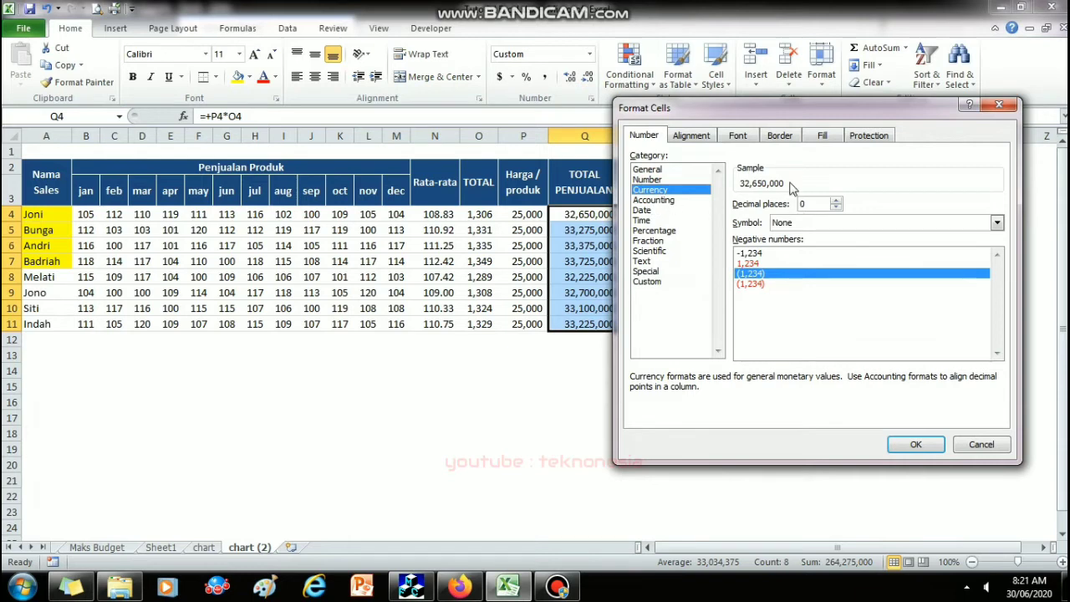
# - Try three decimal places in the currency format and set them back to 0
pyautogui.click(836, 200)
pyautogui.click(836, 200)
pyautogui.click(836, 201)
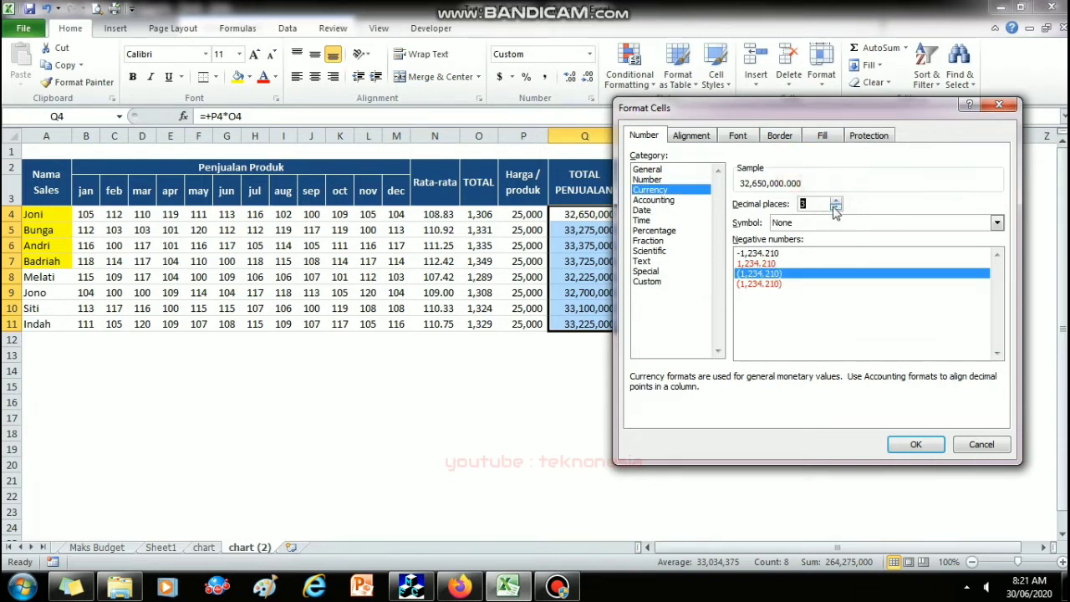
pyautogui.click(836, 209)
pyautogui.click(836, 208)
pyautogui.click(836, 208)
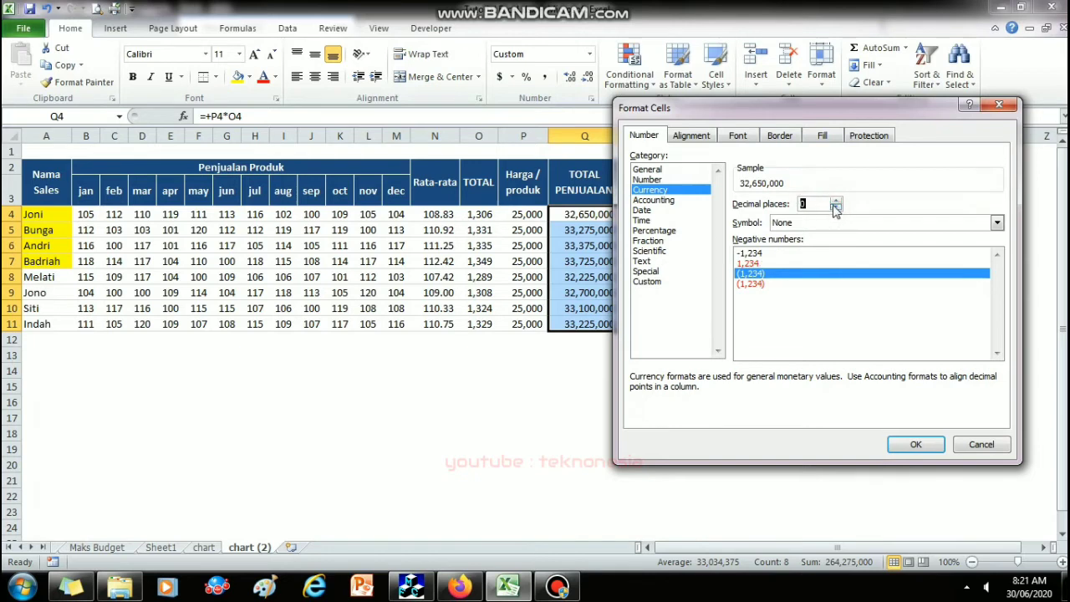
# - Choose Rp Indonesian as the currency symbol for the total sales values
pyautogui.click(819, 225)
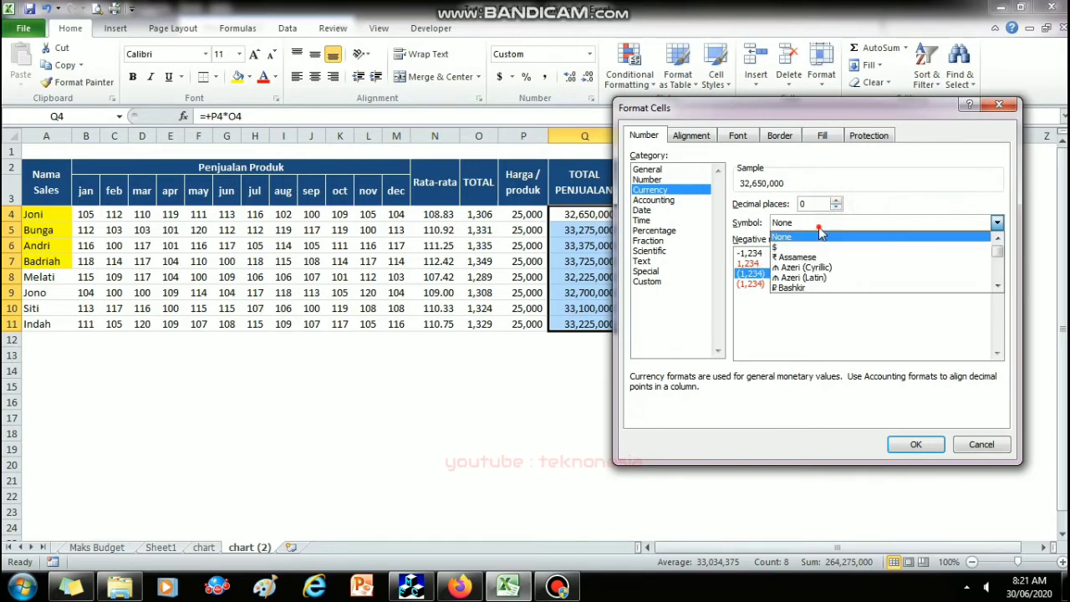
pyautogui.click(876, 113)
pyautogui.moveTo(751, 104); pyautogui.dragTo(409, 83)
pyautogui.click(607, 203)
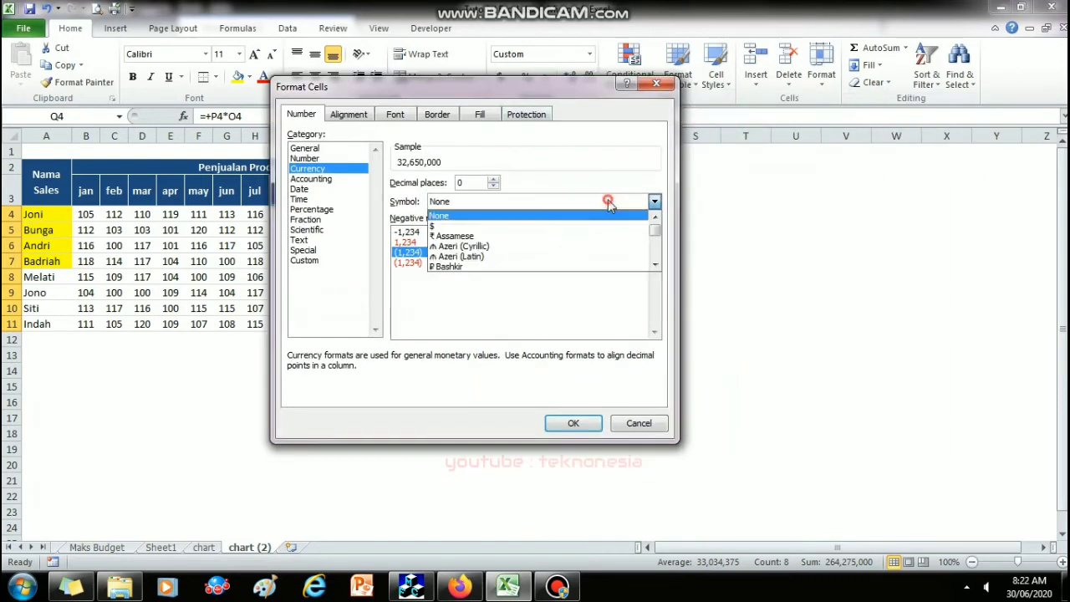
pyautogui.click(654, 266)
pyautogui.click(655, 266)
pyautogui.click(654, 266)
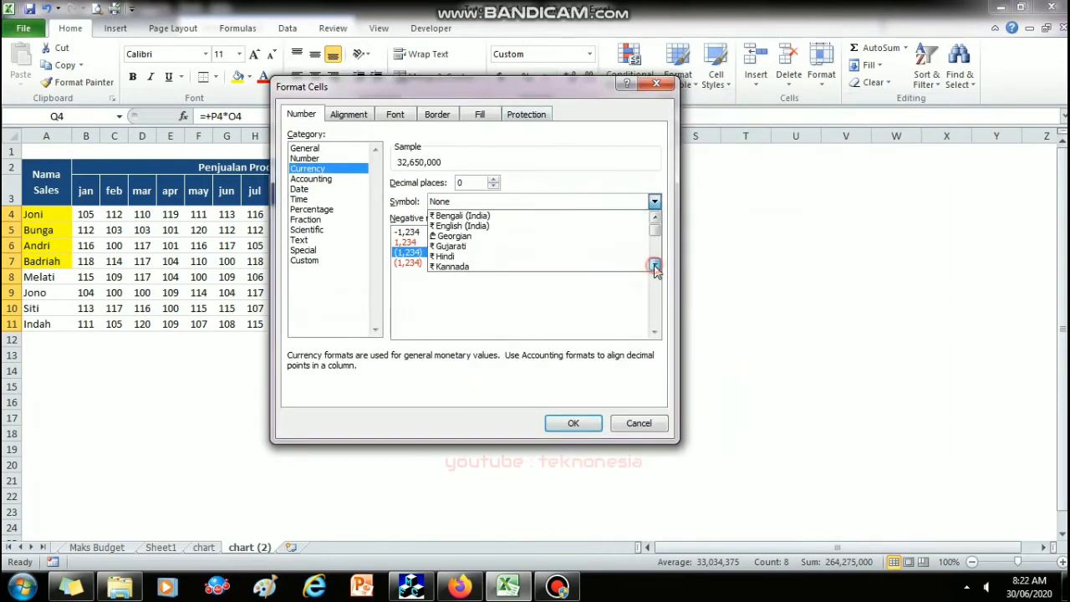
pyautogui.click(655, 265)
pyautogui.click(654, 266)
pyautogui.click(654, 265)
pyautogui.click(655, 266)
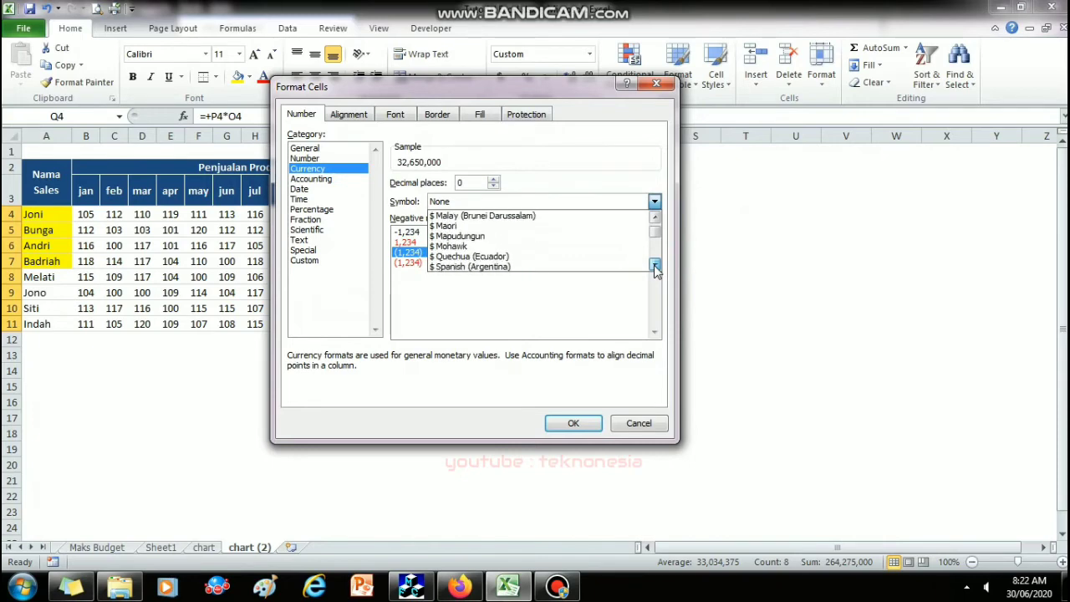
pyautogui.click(654, 265)
pyautogui.moveTo(655, 231); pyautogui.dragTo(658, 255)
pyautogui.click(654, 264)
pyautogui.click(654, 265)
pyautogui.click(654, 264)
pyautogui.click(659, 236)
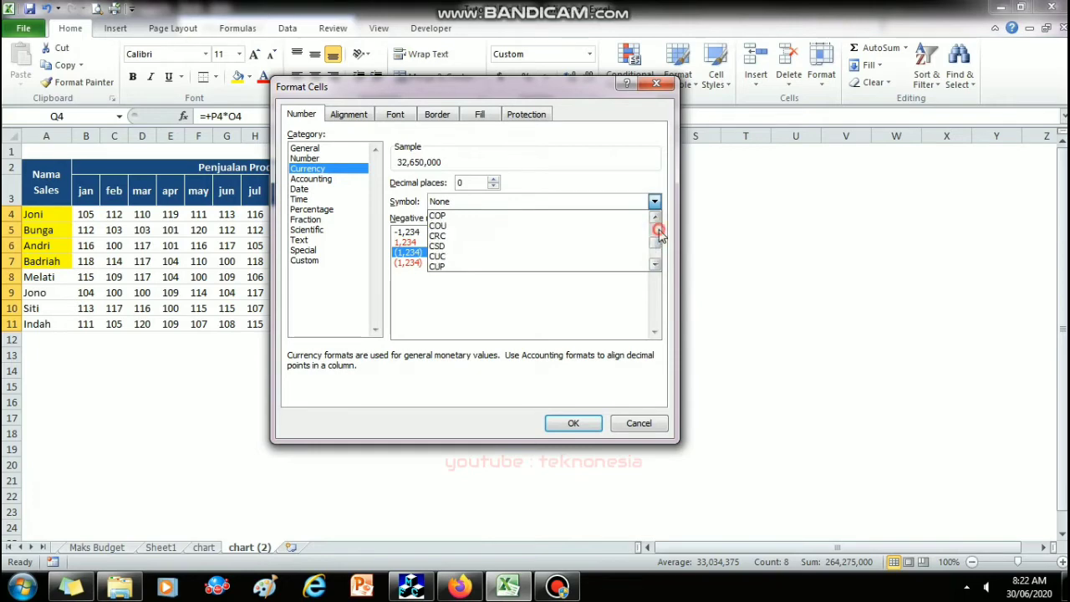
pyautogui.click(658, 237)
pyautogui.click(658, 236)
pyautogui.click(658, 236)
pyautogui.click(659, 228)
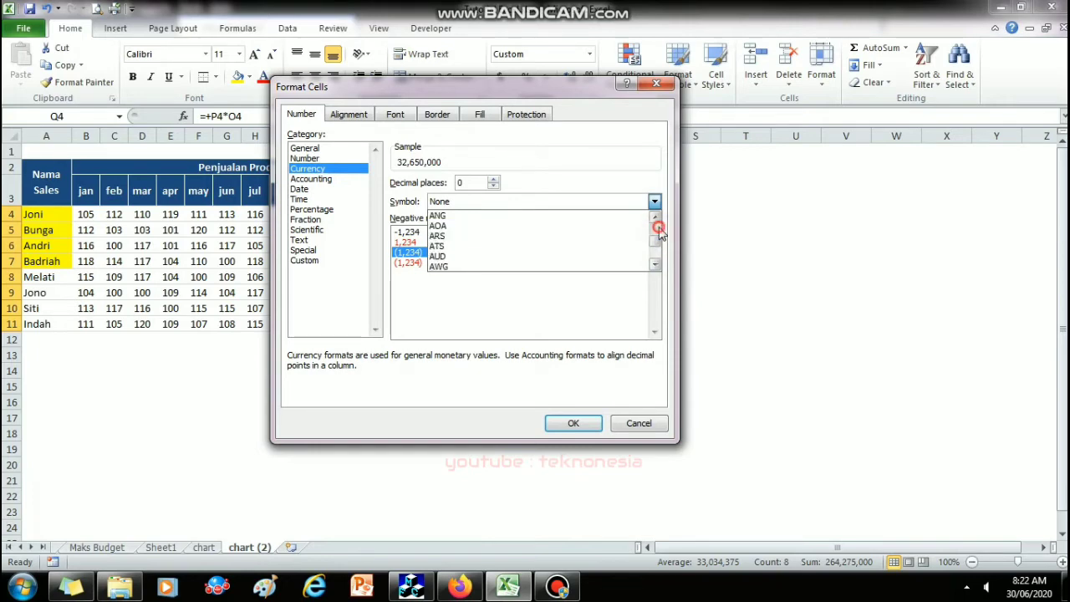
pyautogui.click(659, 227)
pyautogui.click(659, 227)
pyautogui.click(658, 227)
pyautogui.click(658, 227)
pyautogui.click(658, 227)
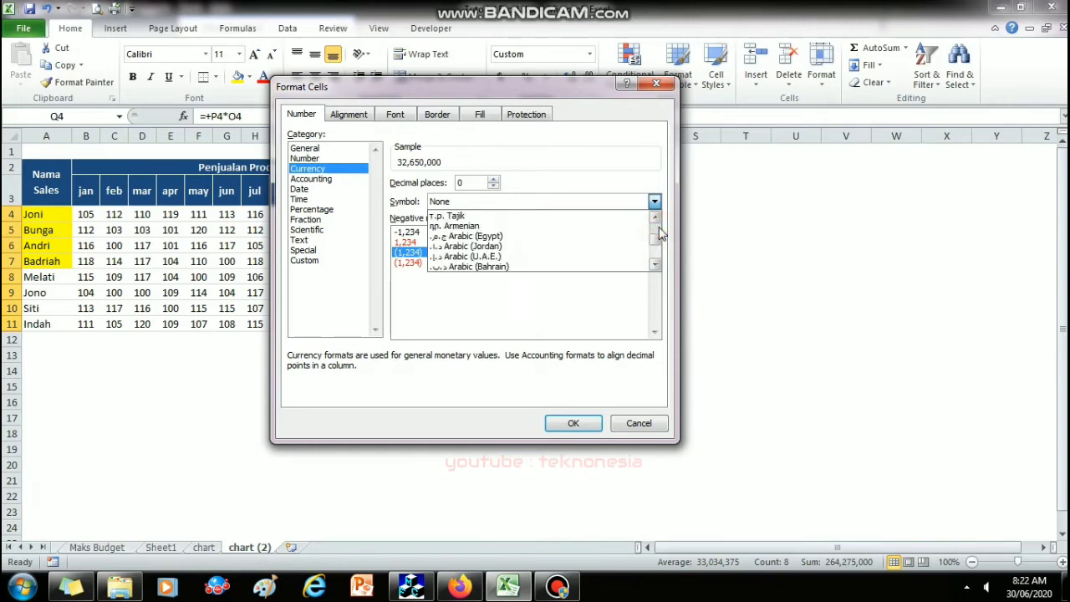
pyautogui.click(658, 228)
pyautogui.click(659, 228)
pyautogui.click(657, 230)
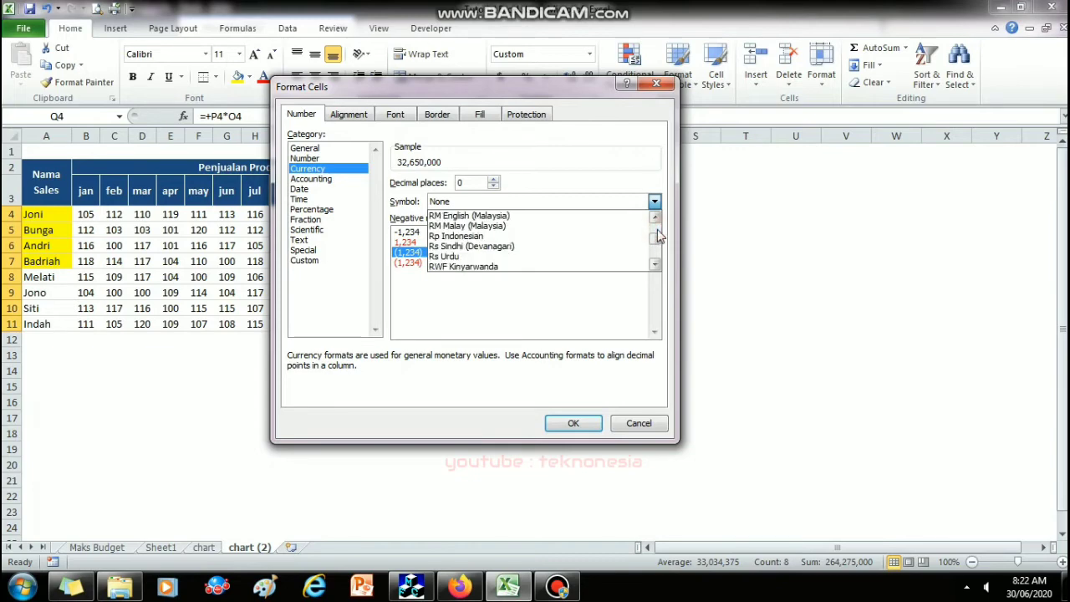
pyautogui.click(477, 238)
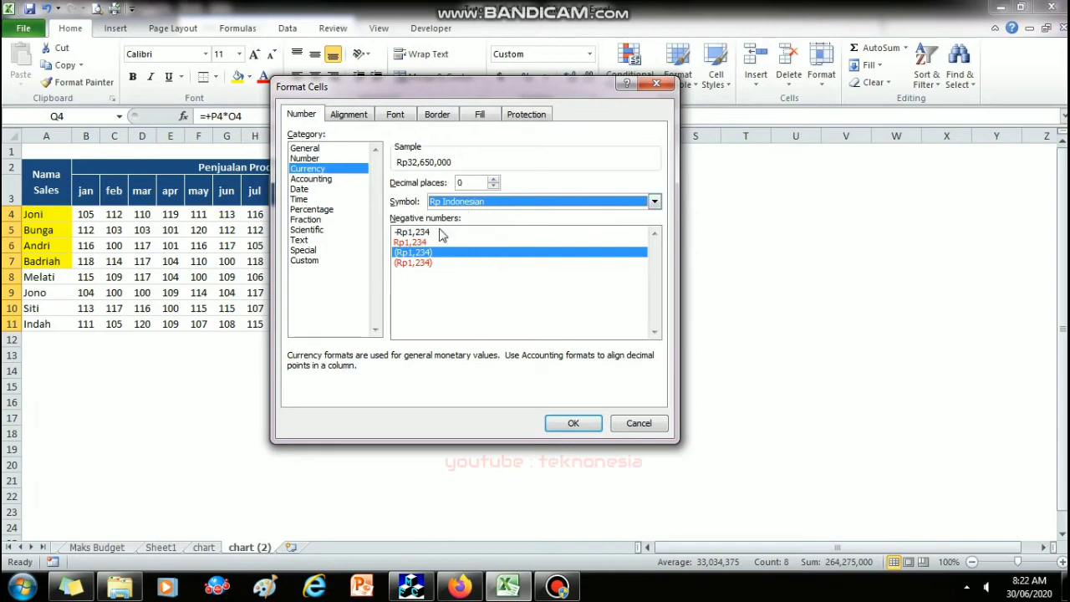
# - Choose the black parenthesised (Rp1,234) style for negative numbers and apply the currency format to Q4:Q11
pyautogui.click(417, 242)
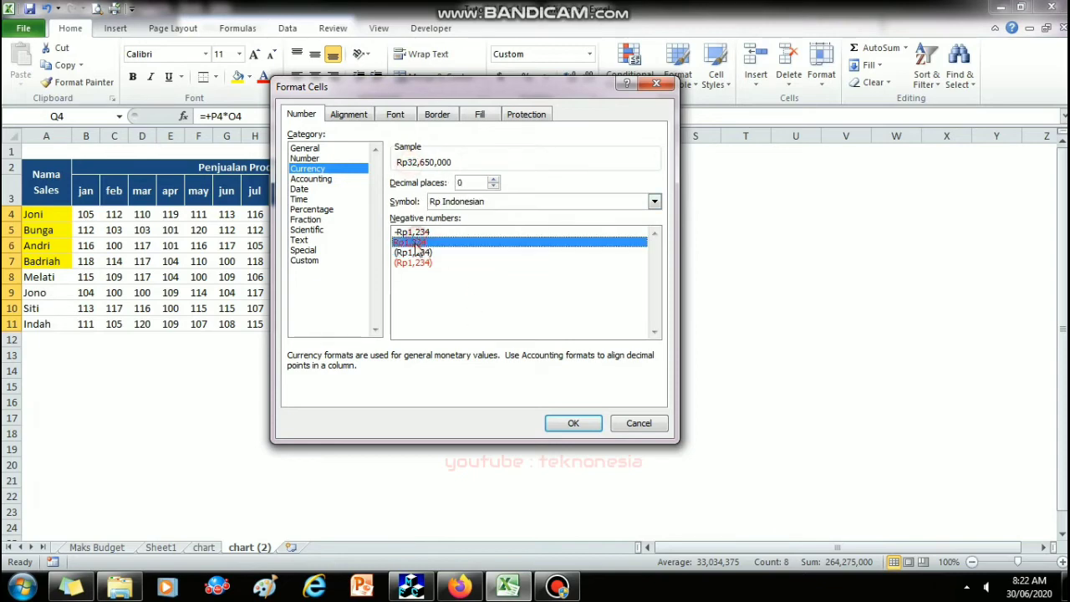
pyautogui.click(412, 252)
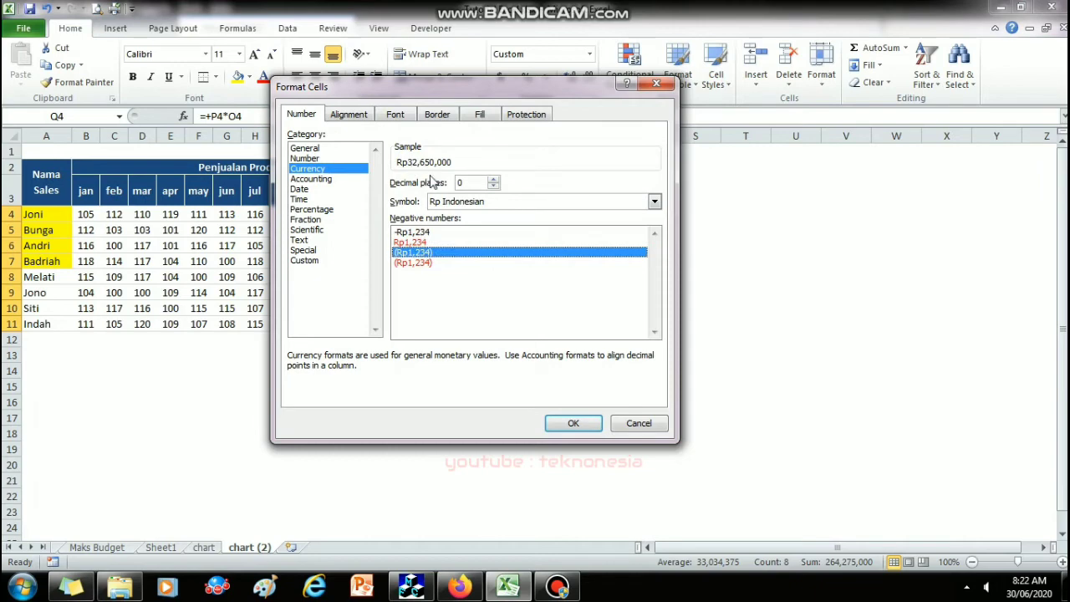
pyautogui.click(573, 423)
pyautogui.click(664, 249)
pyautogui.moveTo(587, 216); pyautogui.dragTo(588, 320)
pyautogui.click(664, 275)
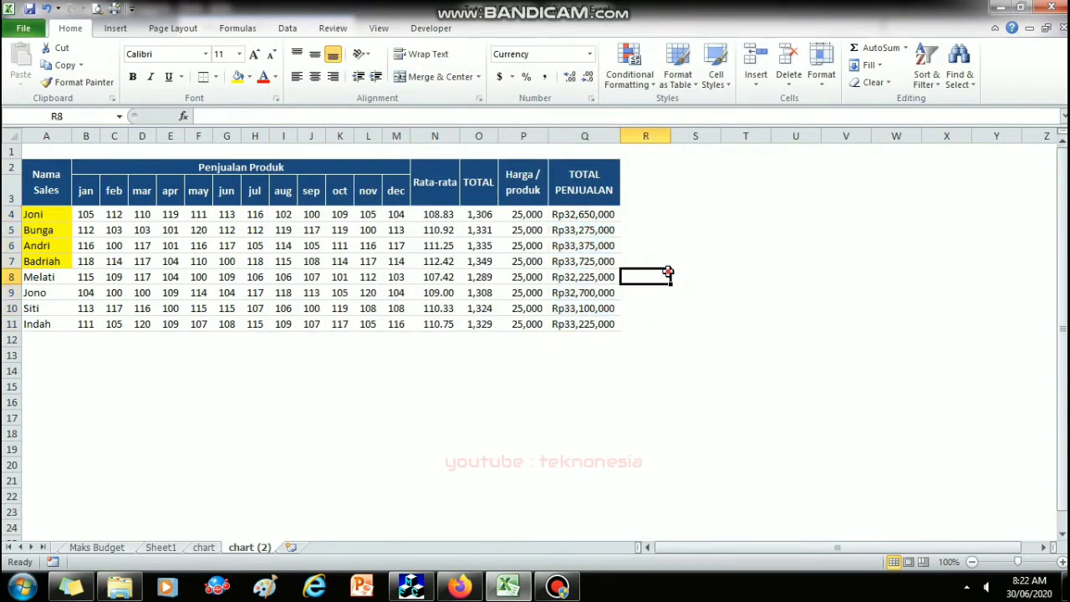
# - Widen column Q slightly to give the Rp amounts more room
pyautogui.moveTo(623, 128); pyautogui.dragTo(628, 129)
pyautogui.click(605, 216)
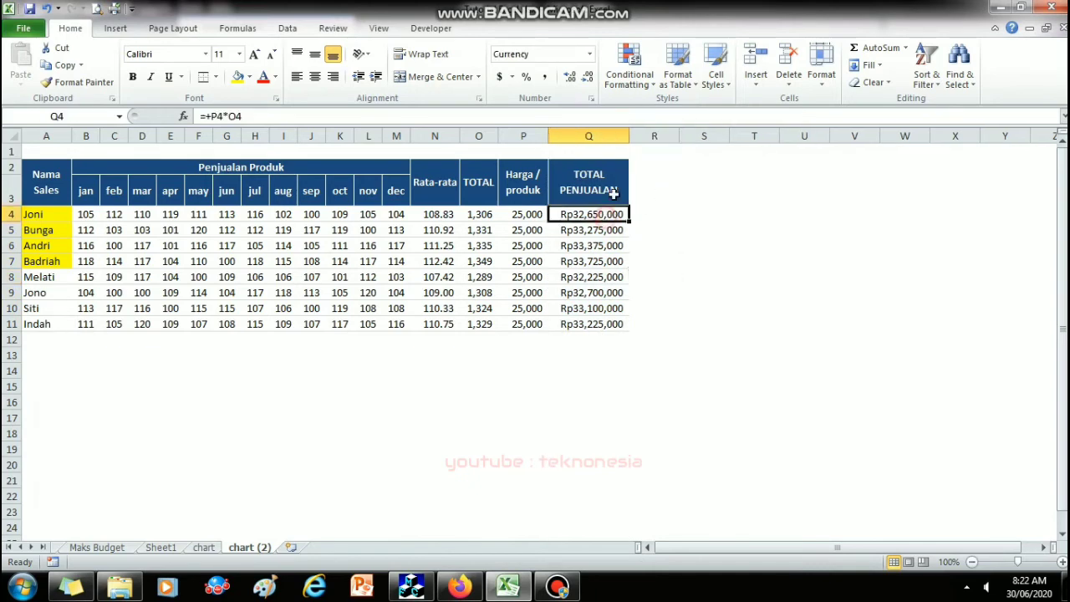
pyautogui.click(593, 231)
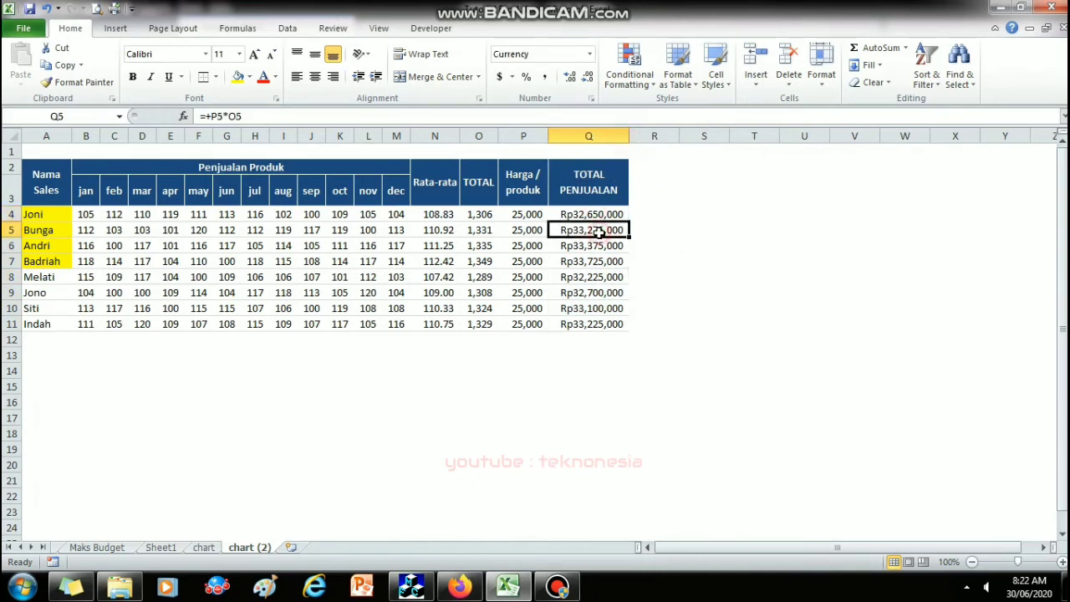
# - Clear the total sales formulas in Q5:Q11, leaving only the one in Q4
pyautogui.moveTo(592, 237); pyautogui.dragTo(593, 324)
pyautogui.press('Delete')
pyautogui.click(640, 242)
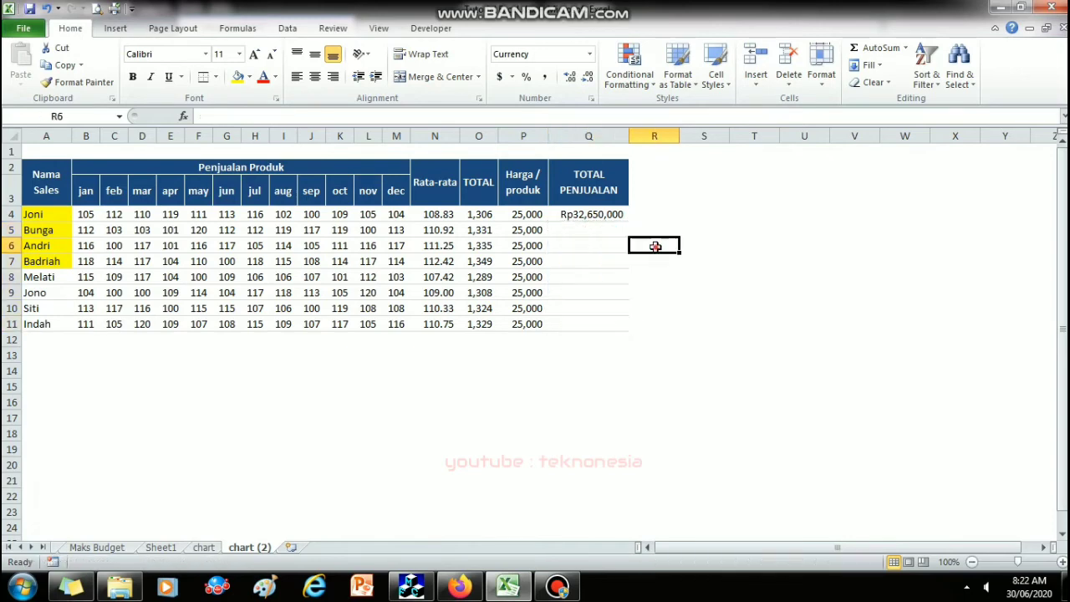
# - Try filling the Q4 formula down to Q11, and undo the fill
pyautogui.click(608, 216)
pyautogui.moveTo(630, 219); pyautogui.dragTo(616, 329)
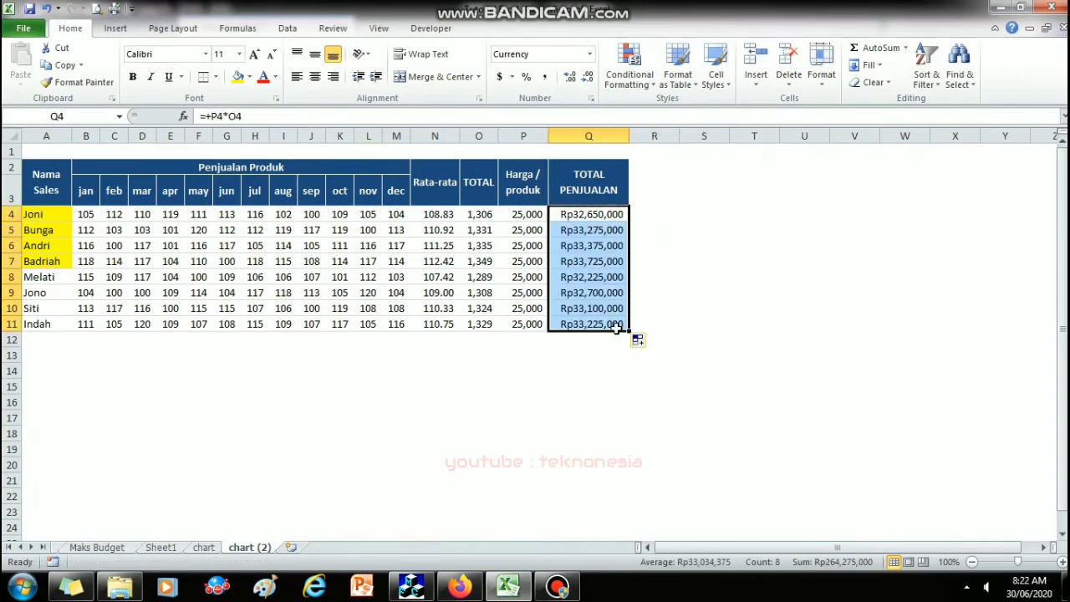
pyautogui.click(656, 262)
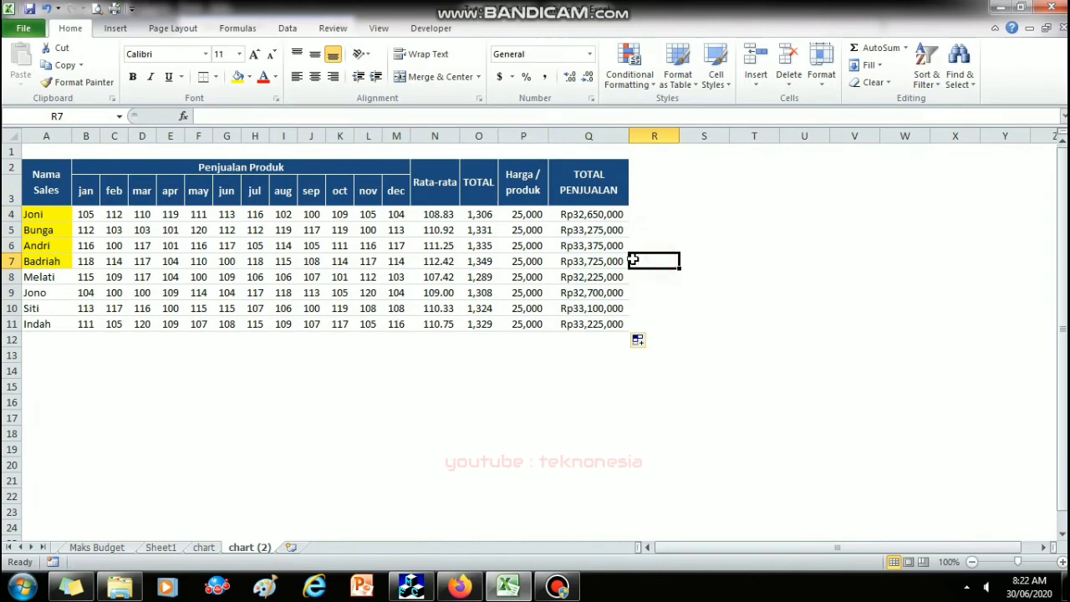
pyautogui.hotkey('ctrl', 'z')
# - Enter 50000000 in Q8 to test the currency format on a plain number
pyautogui.click(580, 270)
pyautogui.write('50000000')
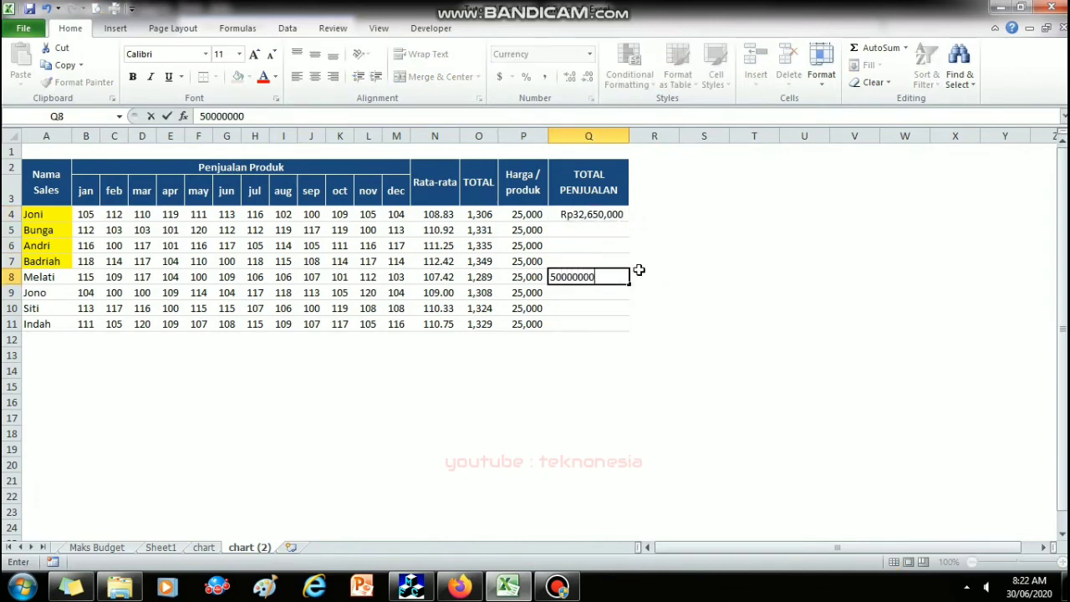
pyautogui.press('Return')
pyautogui.doubleClick(574, 276)
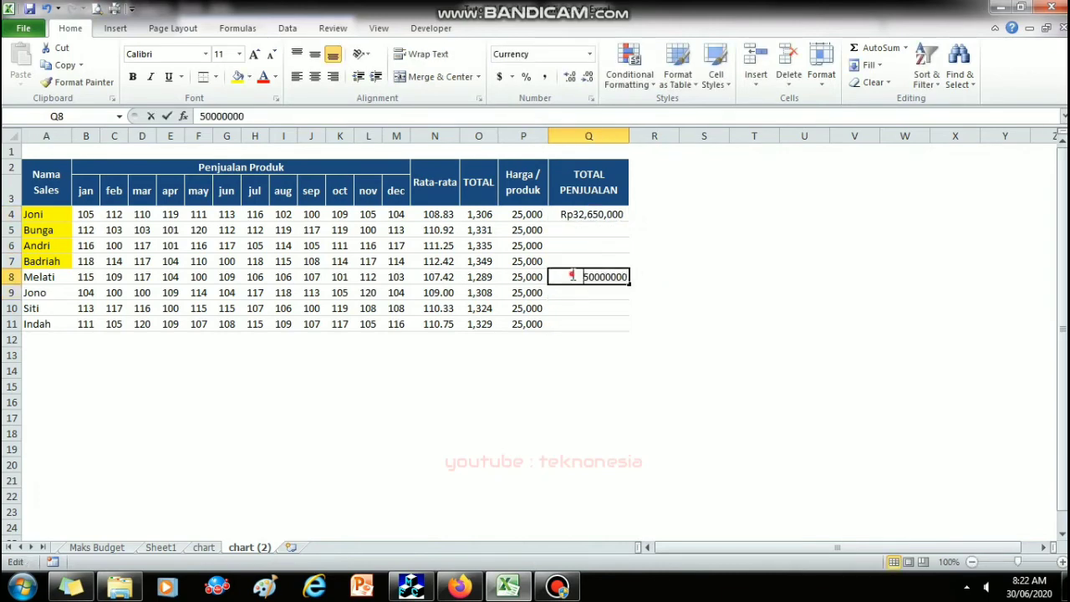
pyautogui.press('Return')
# - Fill the total sales formula from Q4 down to Q11
pyautogui.click(577, 215)
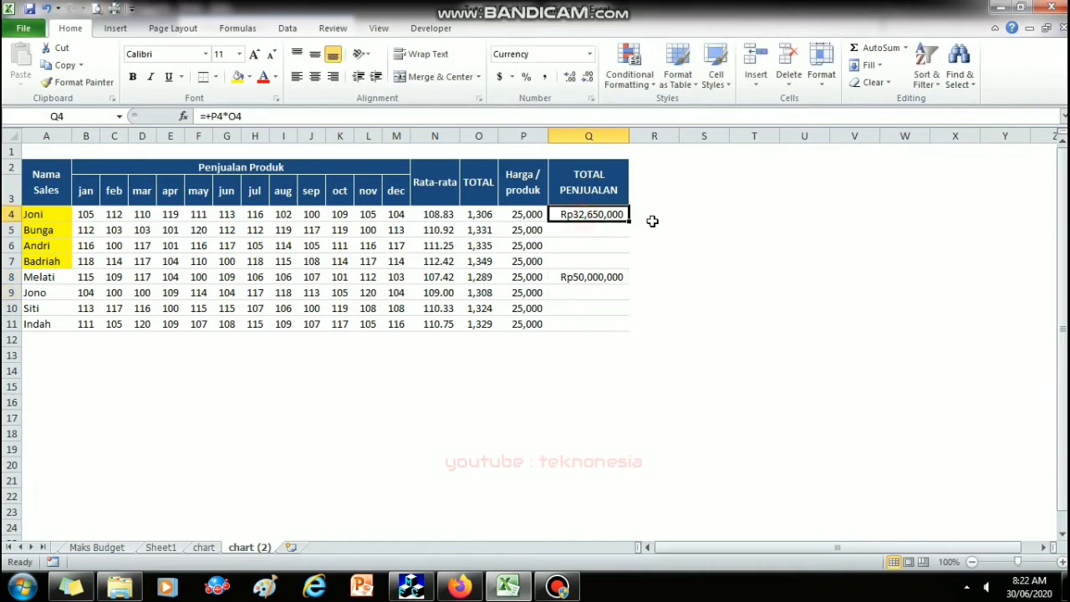
pyautogui.moveTo(632, 221); pyautogui.dragTo(622, 325)
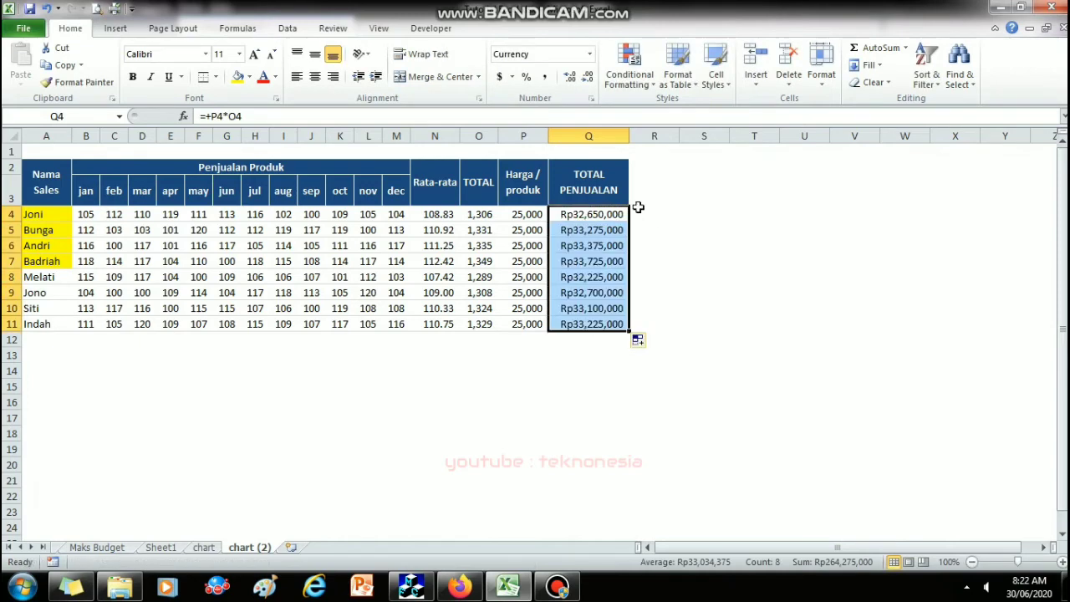
pyautogui.click(610, 266)
# - Change the currency symbol of Q4:Q11 to $ with the black parenthesised ($1,234) style for negative numbers
pyautogui.moveTo(603, 215); pyautogui.dragTo(598, 324)
pyautogui.click(591, 98)
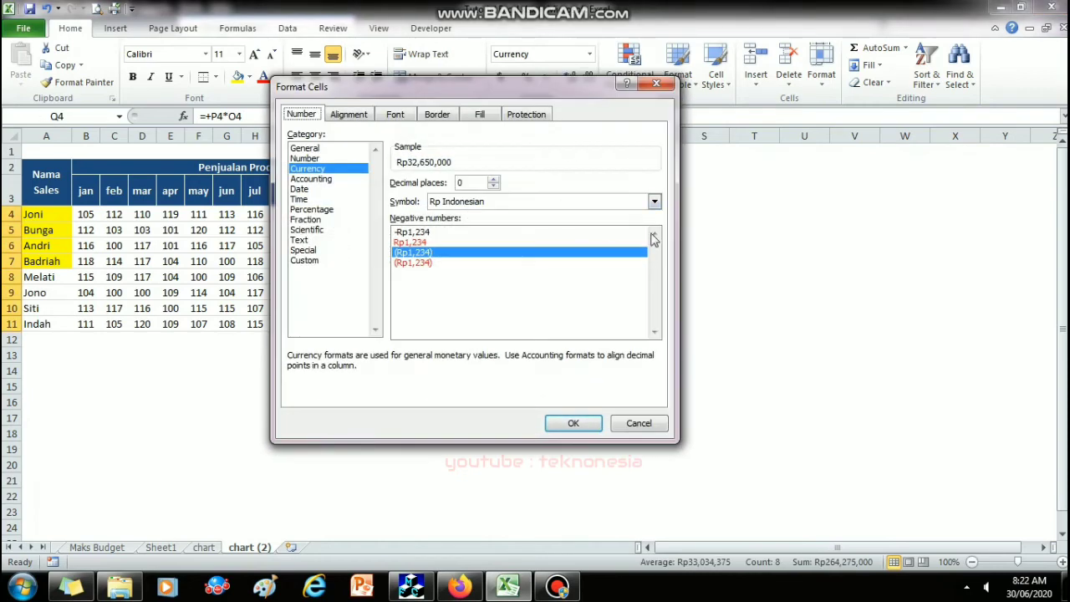
pyautogui.click(649, 203)
pyautogui.moveTo(656, 243); pyautogui.dragTo(656, 226)
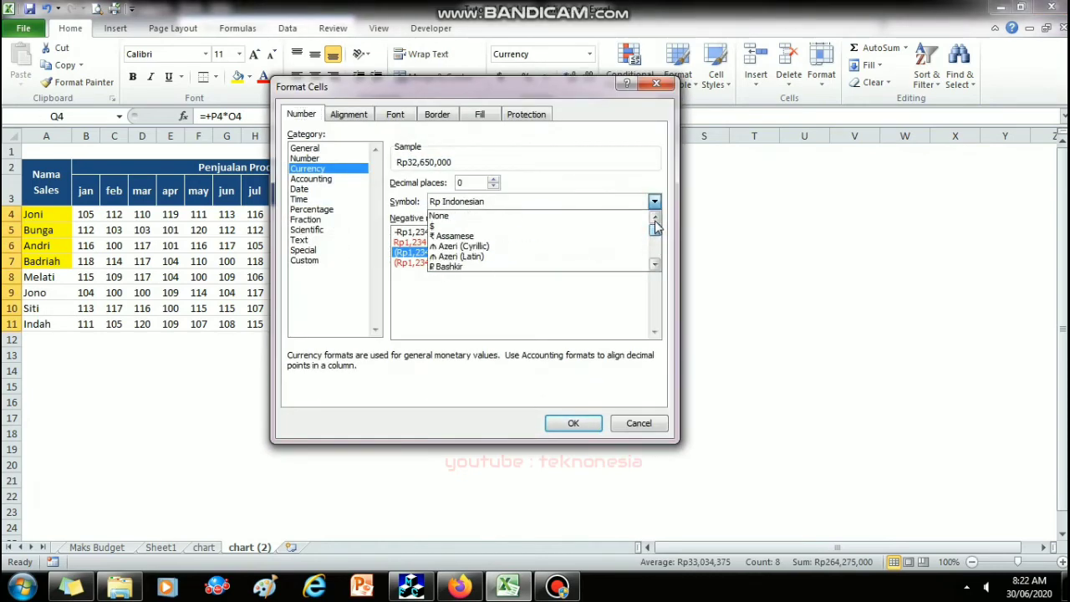
pyautogui.click(656, 264)
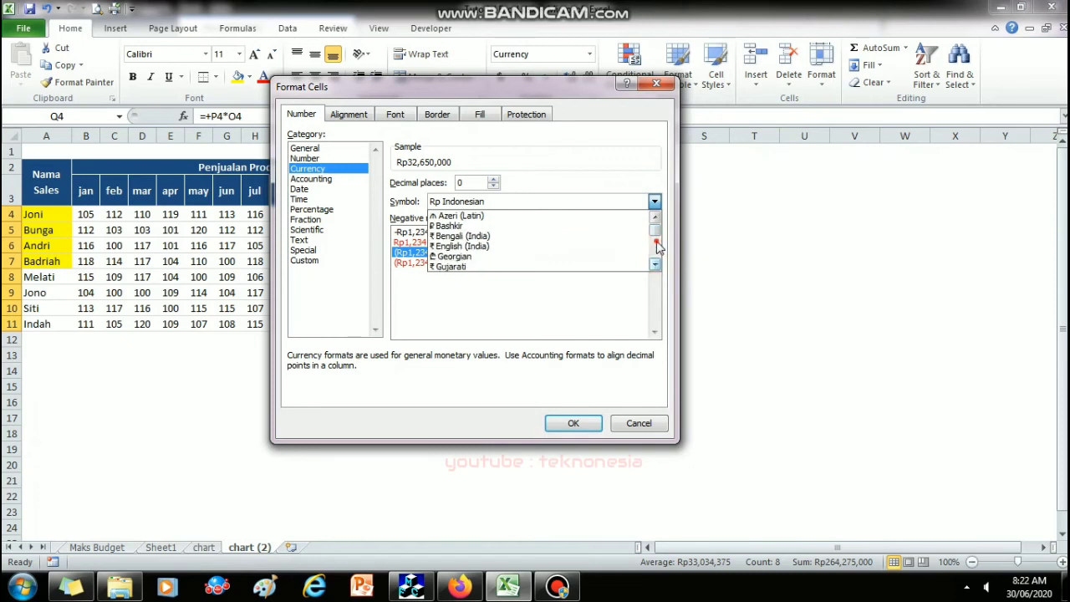
pyautogui.click(656, 242)
pyautogui.click(656, 244)
pyautogui.click(656, 248)
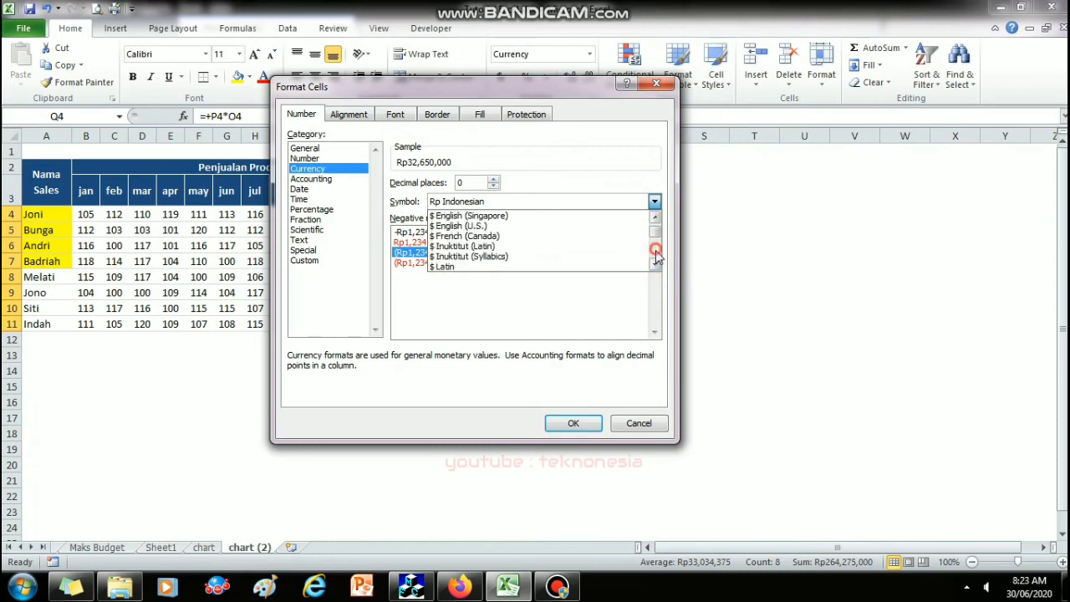
pyautogui.click(656, 250)
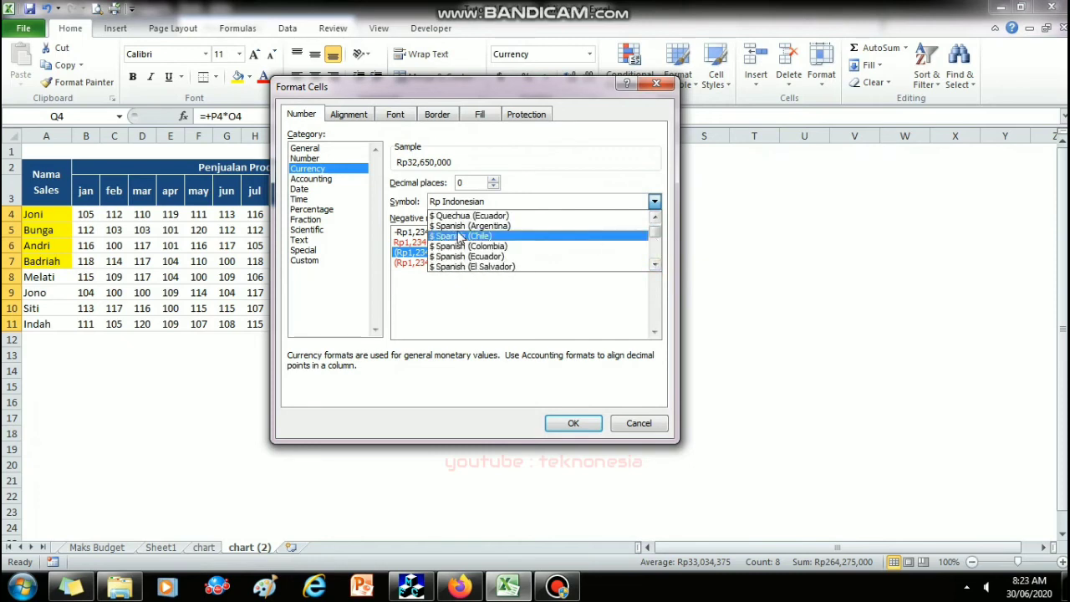
pyautogui.click(656, 220)
pyautogui.click(656, 221)
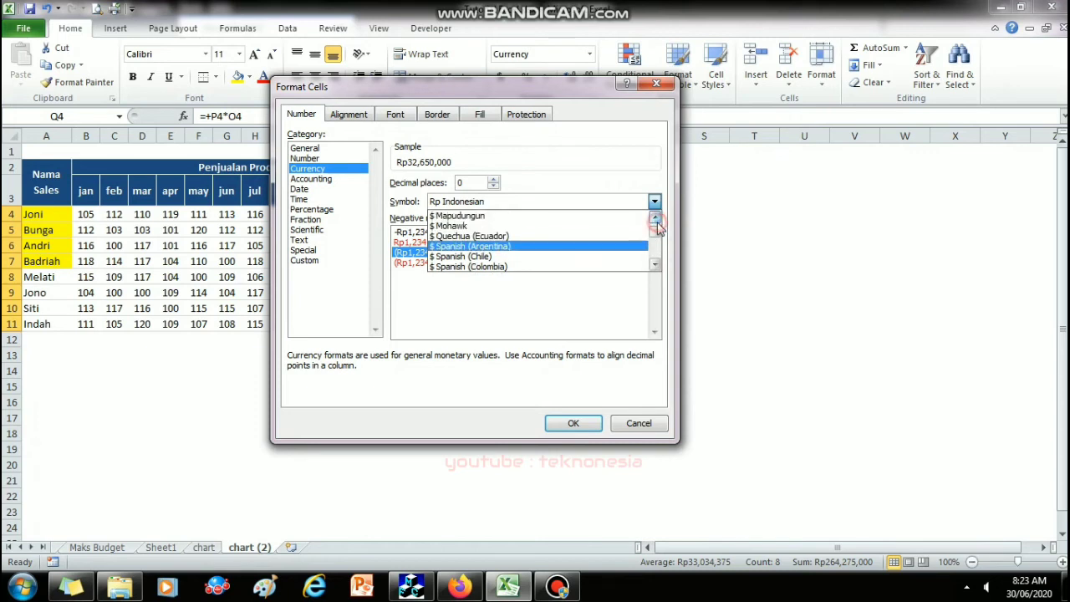
pyautogui.moveTo(656, 230); pyautogui.dragTo(656, 223)
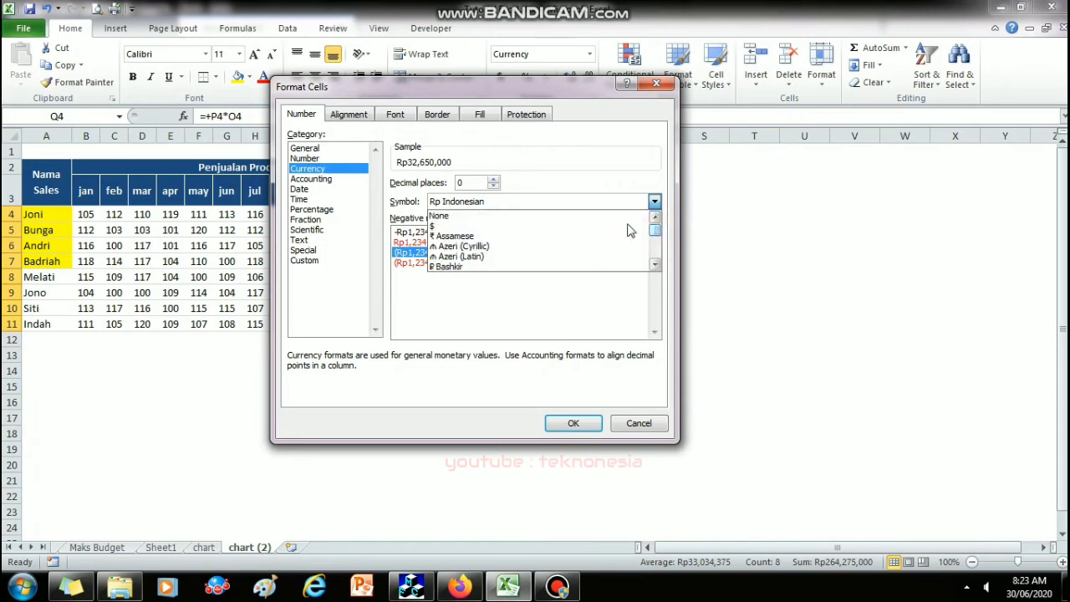
pyautogui.click(458, 232)
pyautogui.click(601, 206)
pyautogui.click(491, 226)
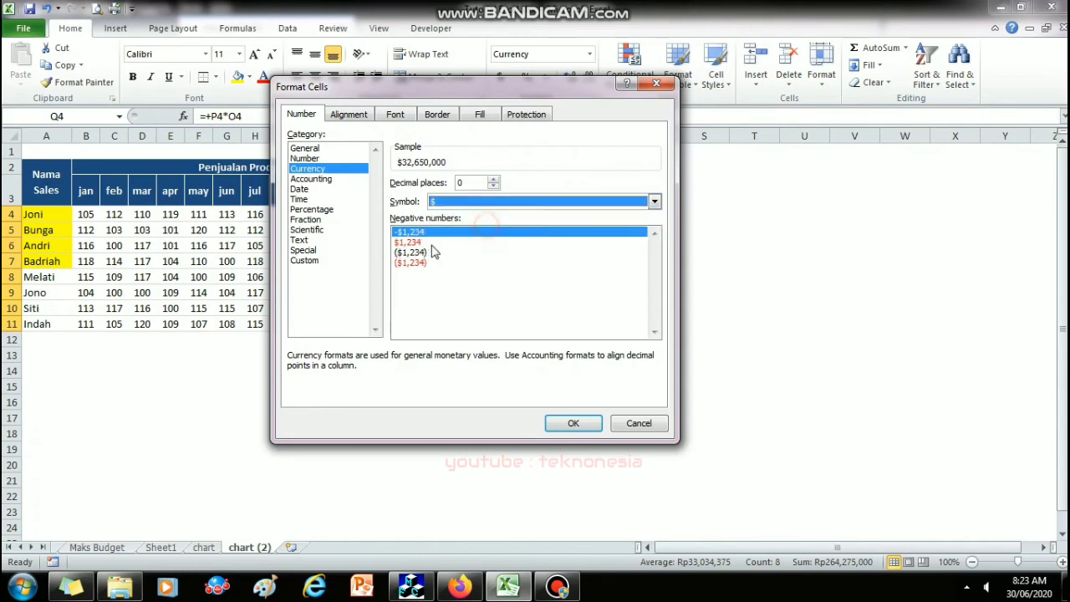
pyautogui.click(422, 253)
pyautogui.click(574, 422)
pyautogui.click(593, 230)
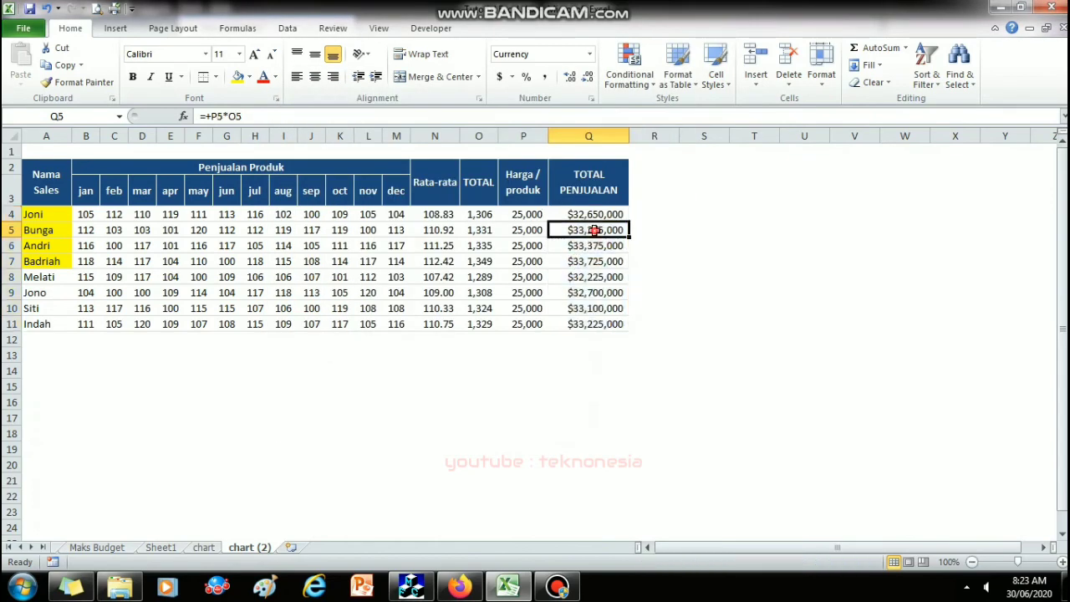
# - Set the currency symbol of Q4:Q11 back to Rp Indonesian and apply the format
pyautogui.moveTo(596, 216); pyautogui.dragTo(595, 324)
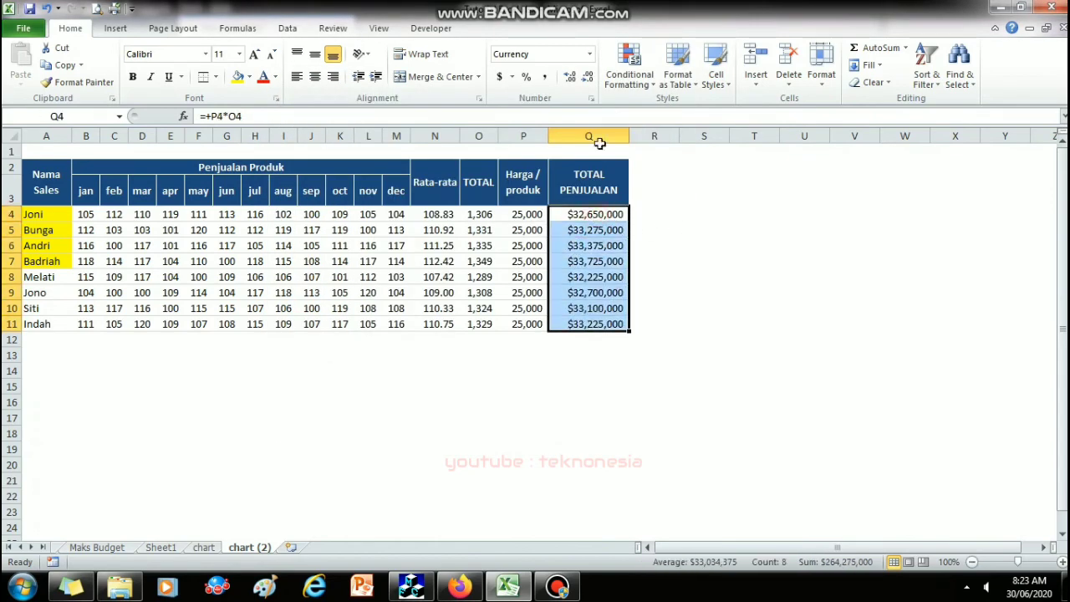
pyautogui.click(591, 98)
pyautogui.click(654, 201)
pyautogui.moveTo(654, 219); pyautogui.dragTo(655, 242)
pyautogui.click(657, 219)
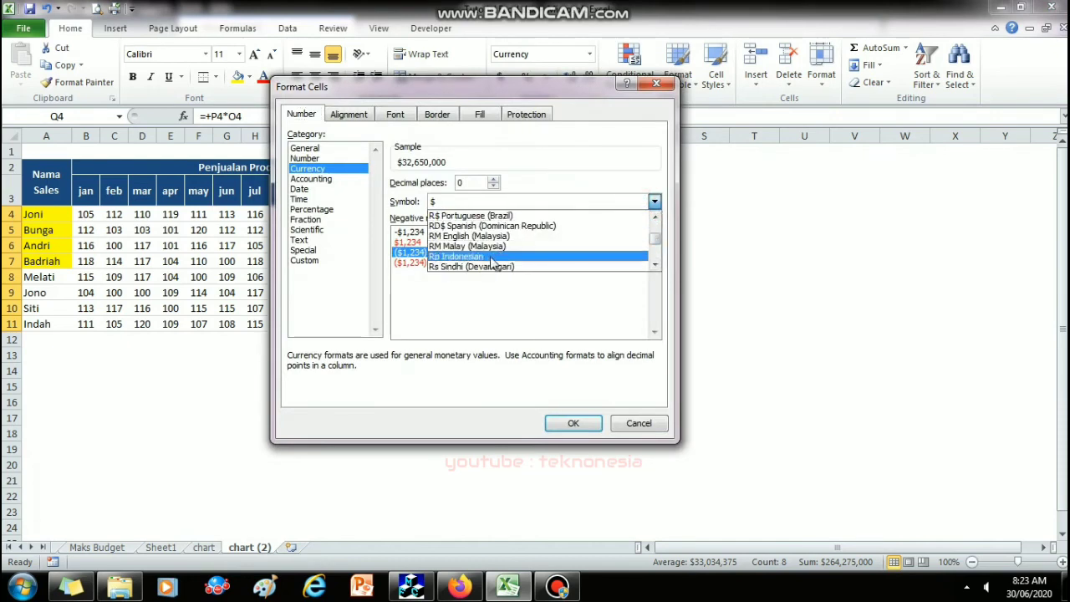
pyautogui.click(455, 256)
pyautogui.click(573, 423)
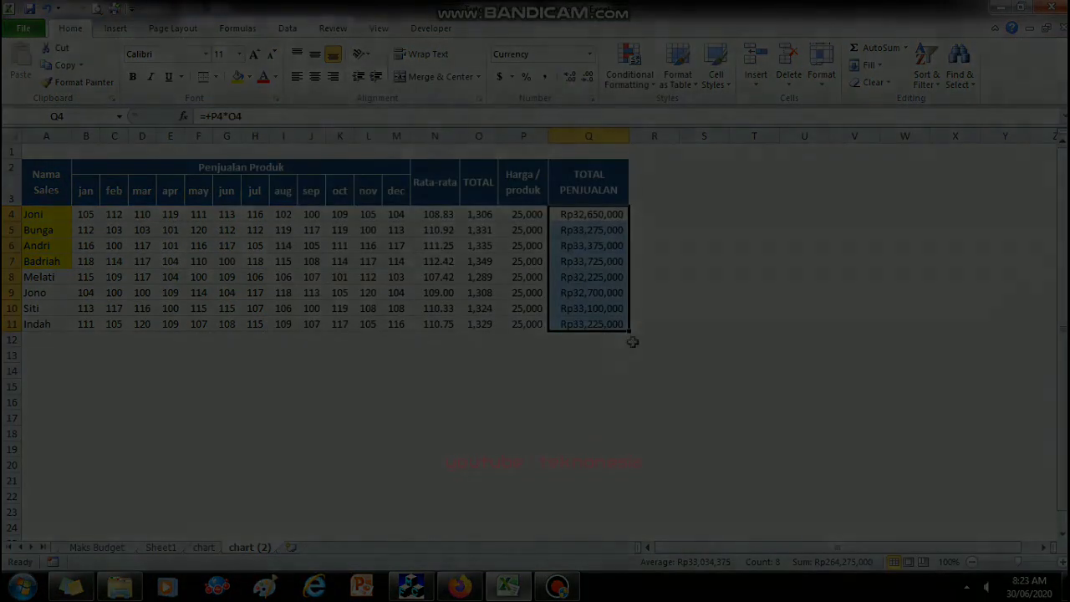